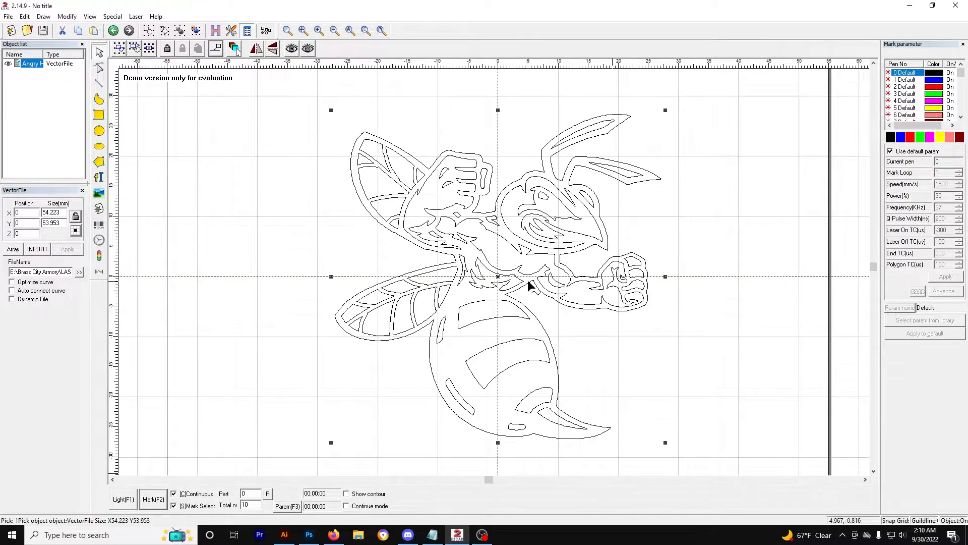
Step: Move the hornet vector graphic slightly left of the canvas centre, to about X -4.5, Y 0.7 mm
left_click_drag(497, 277, 416, 260)
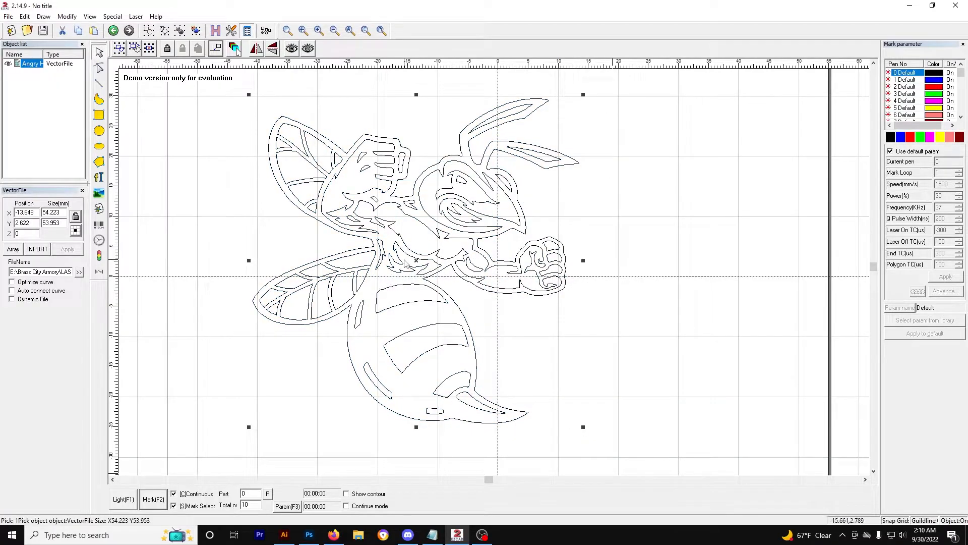
left_click_drag(416, 261, 470, 273)
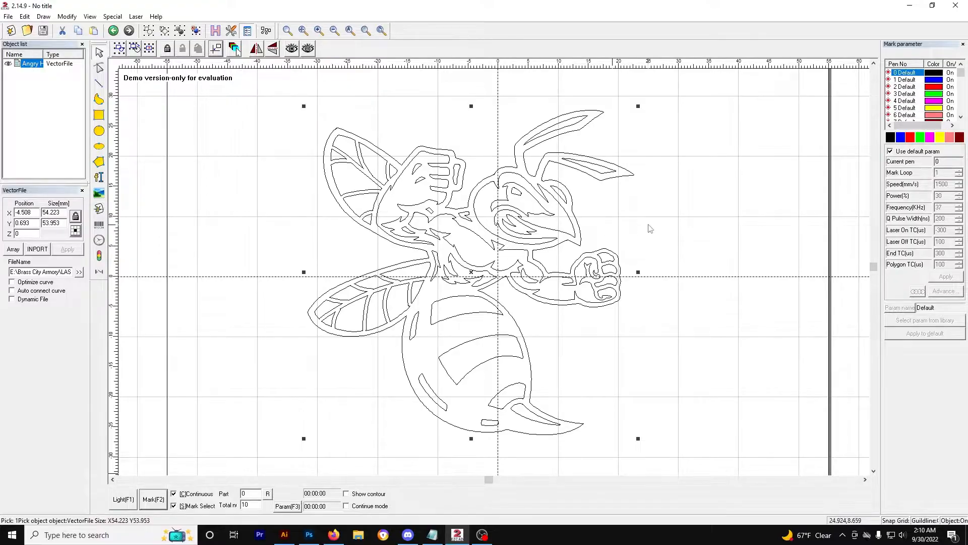
left_click(650, 254)
Step: Try filling the hornet graphic with a hatch at the default settings, and undo the hatch
scroll(650, 262, "down", 1)
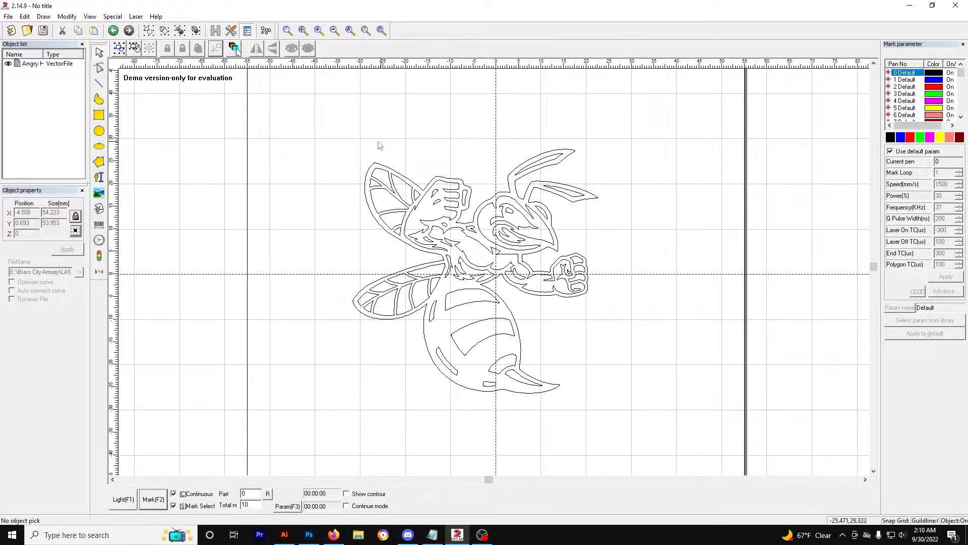
scroll(523, 258, "up", 2)
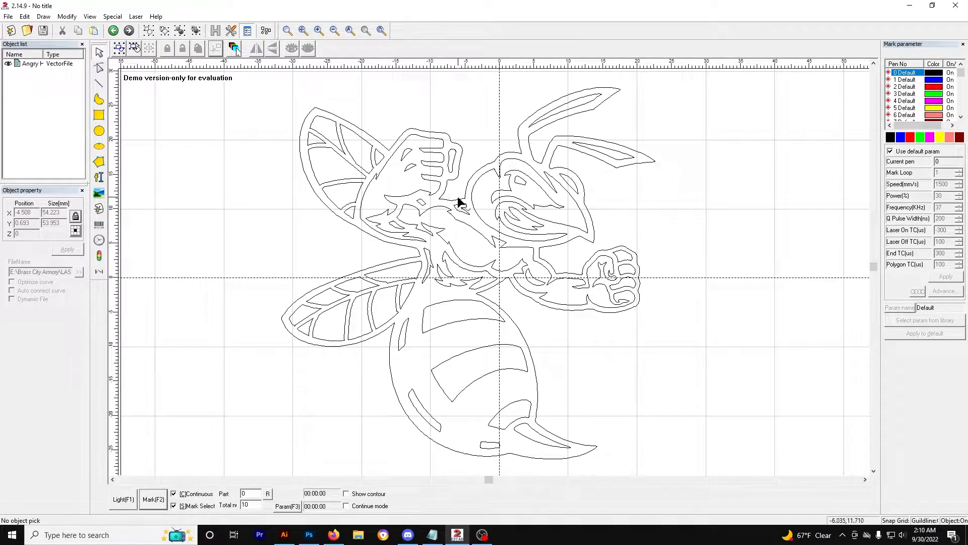
scroll(466, 209, "down", 1)
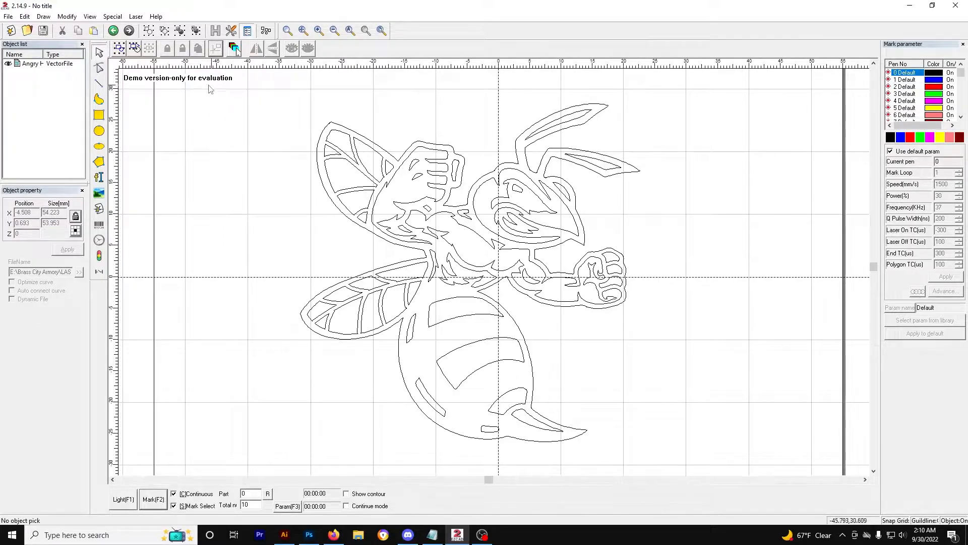
left_click(349, 137)
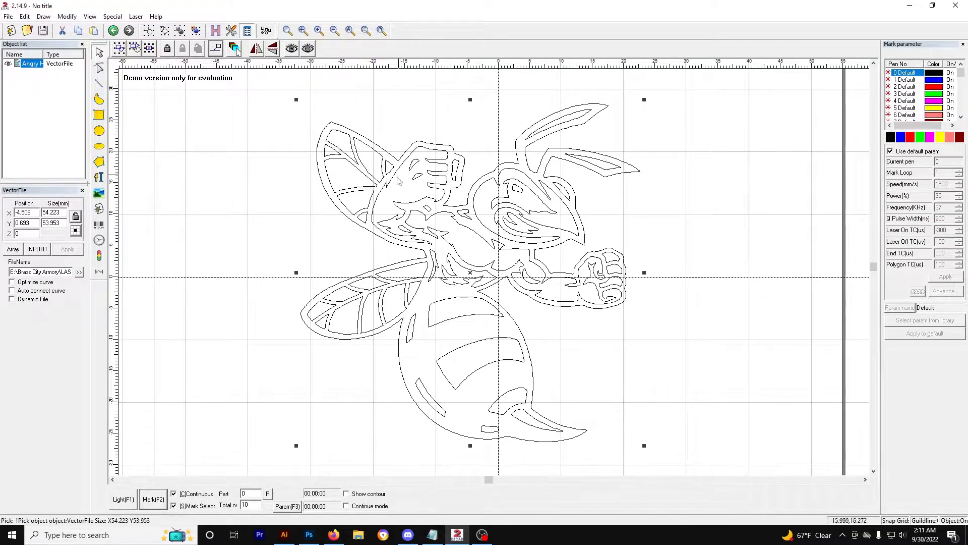
left_click(215, 49)
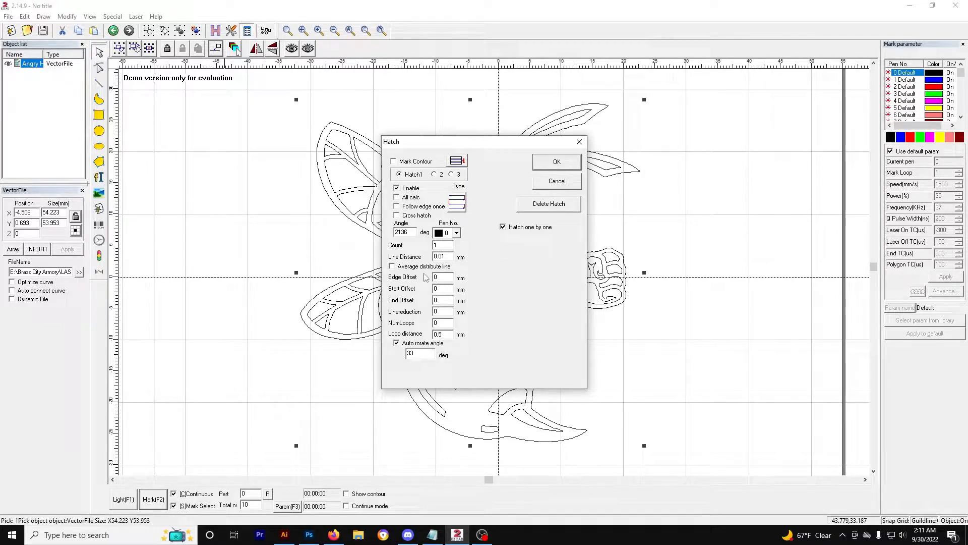
left_click(565, 167)
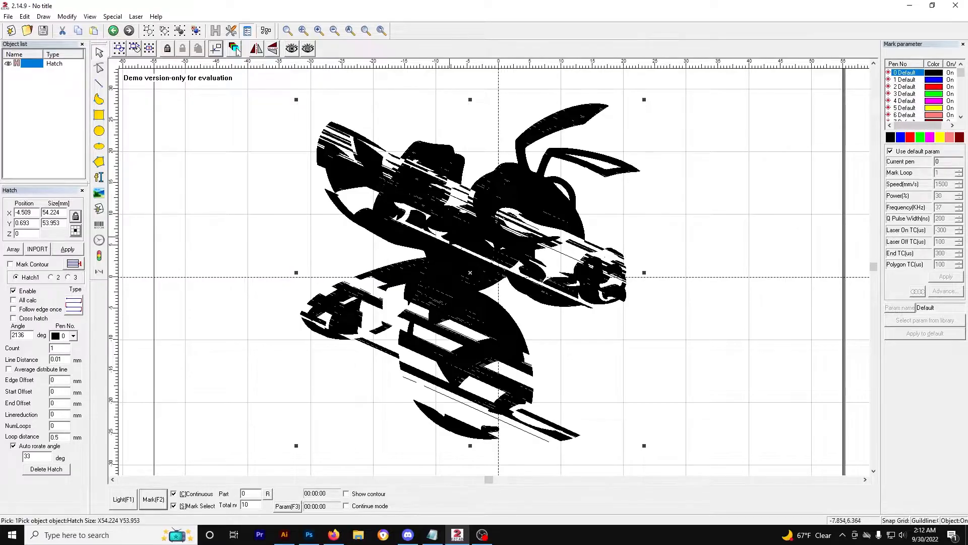
left_click(114, 31)
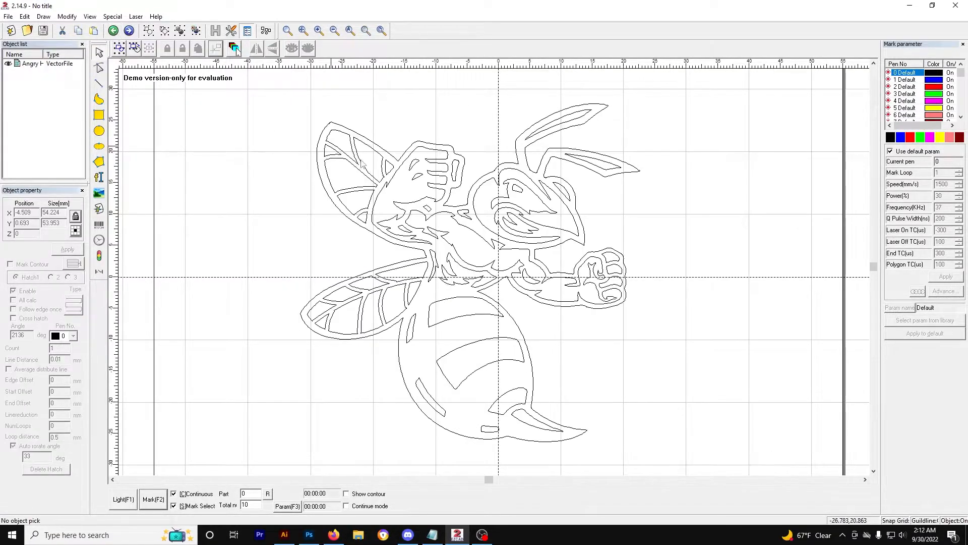
Step: Draw a rectangle about 14.3 by 10.8 mm in the empty area to the upper left of the hornet
left_click(528, 243)
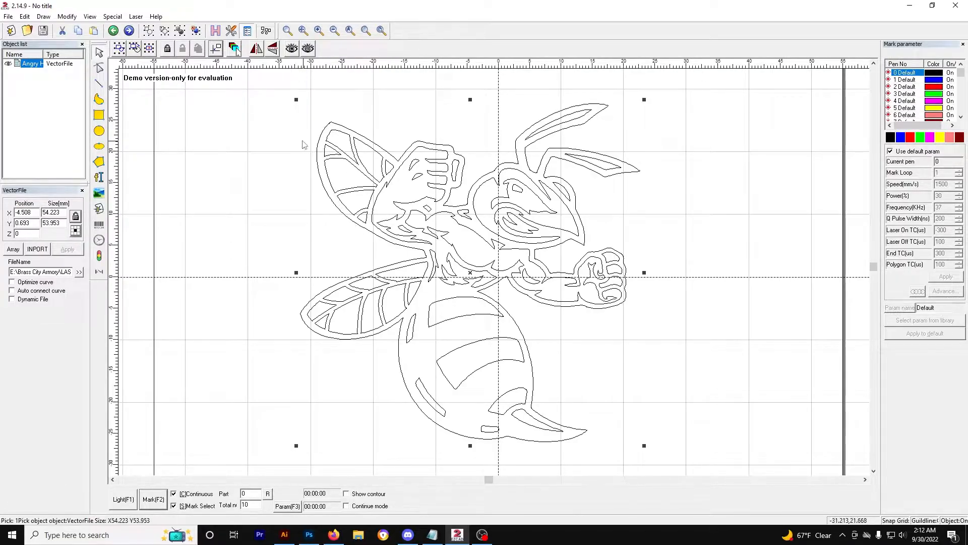
scroll(231, 266, "up", 3)
left_click(111, 479)
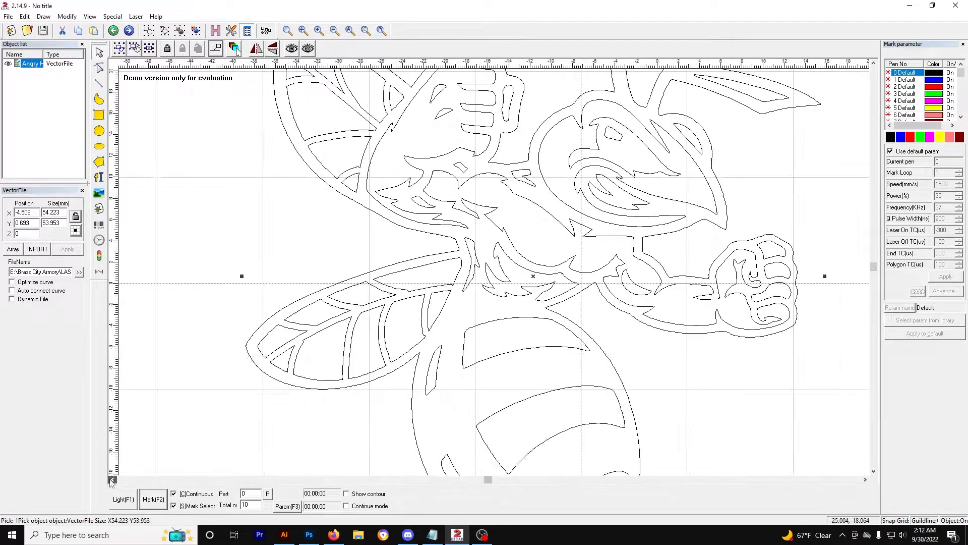
left_click(111, 479)
left_click(111, 479)
left_click(874, 63)
left_click(874, 63)
left_click(874, 63)
left_click(874, 471)
left_click(875, 470)
left_click(874, 470)
scroll(734, 418, "up", 3)
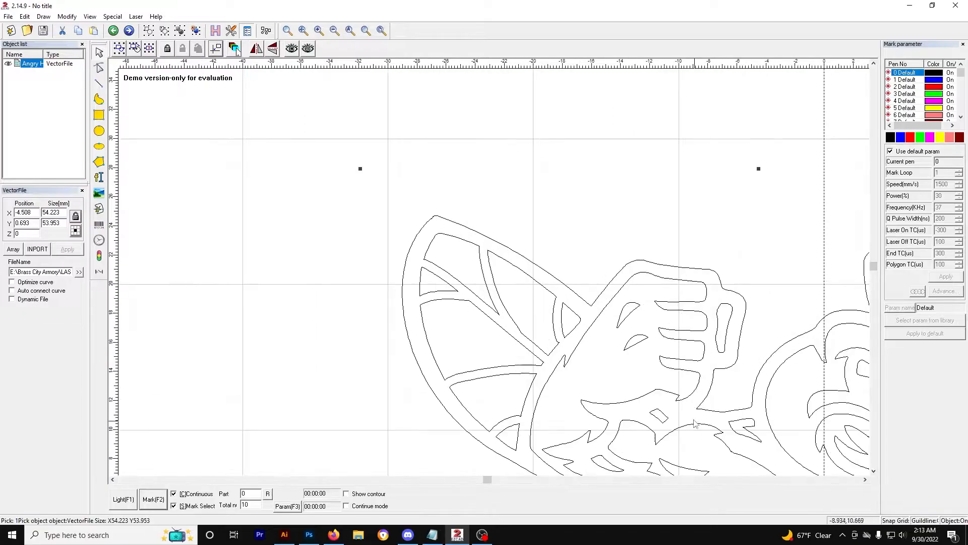
left_click(874, 470)
left_click(875, 470)
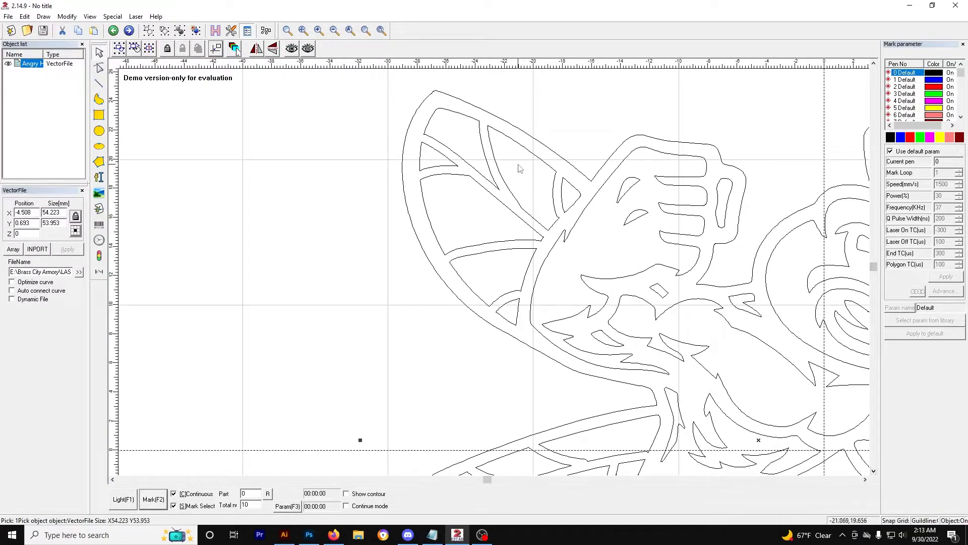
scroll(545, 225, "down", 2)
scroll(545, 229, "down", 2)
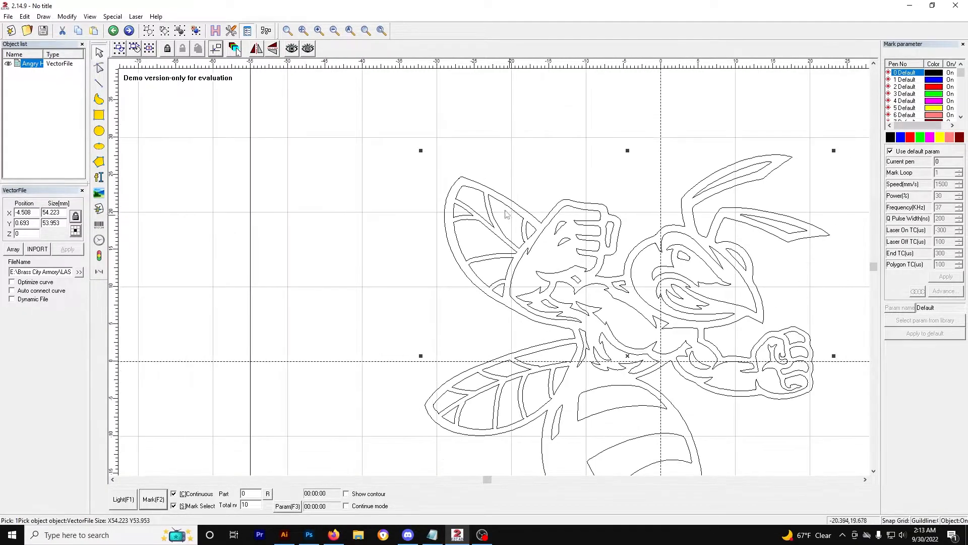
left_click(388, 201)
left_click(98, 115)
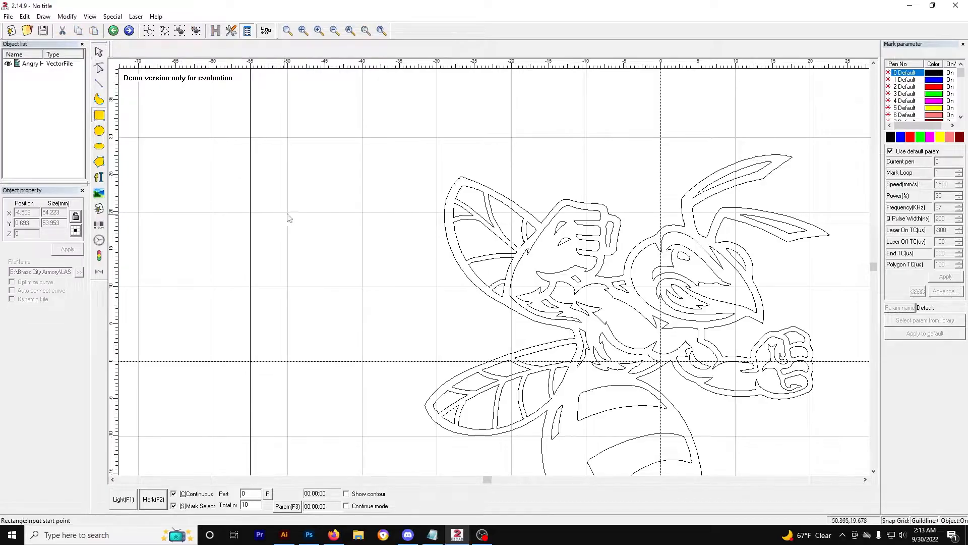
left_click_drag(296, 149, 403, 231)
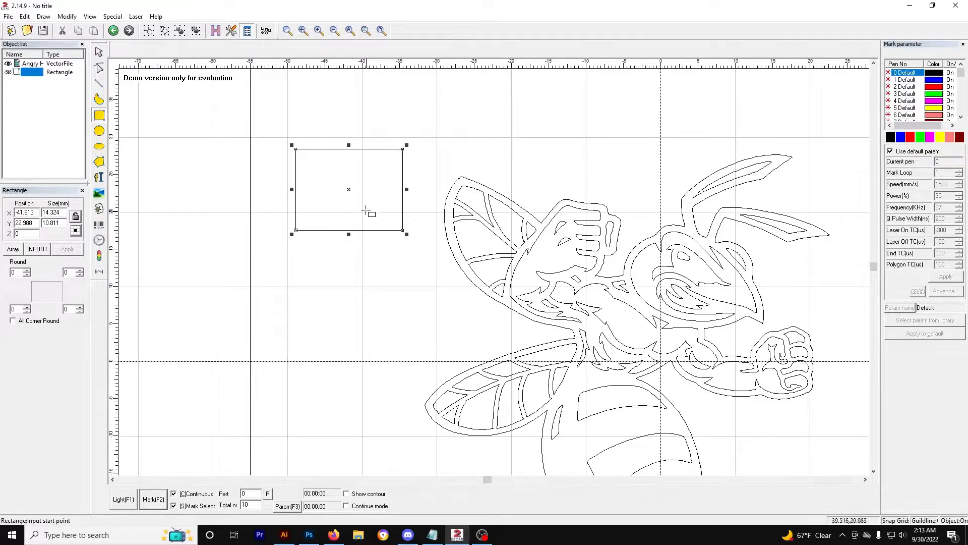
Step: Draw a smaller rectangle about 10.8 by 7.6 mm inside the first rectangle
left_click_drag(310, 158, 393, 216)
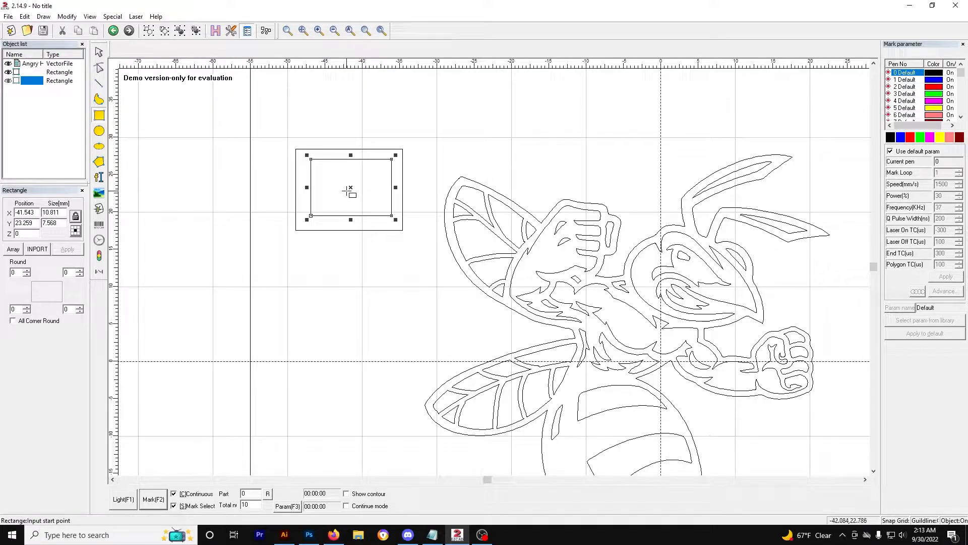
left_click(319, 169)
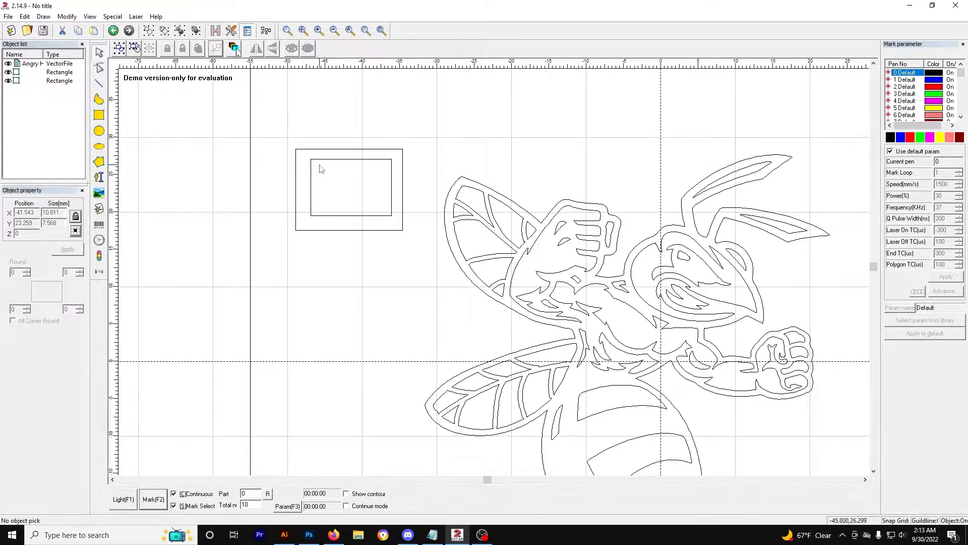
Step: Try hatching both rectangles together as separate objects, and undo the hatch
left_click_drag(280, 132, 423, 253)
left_click(215, 30)
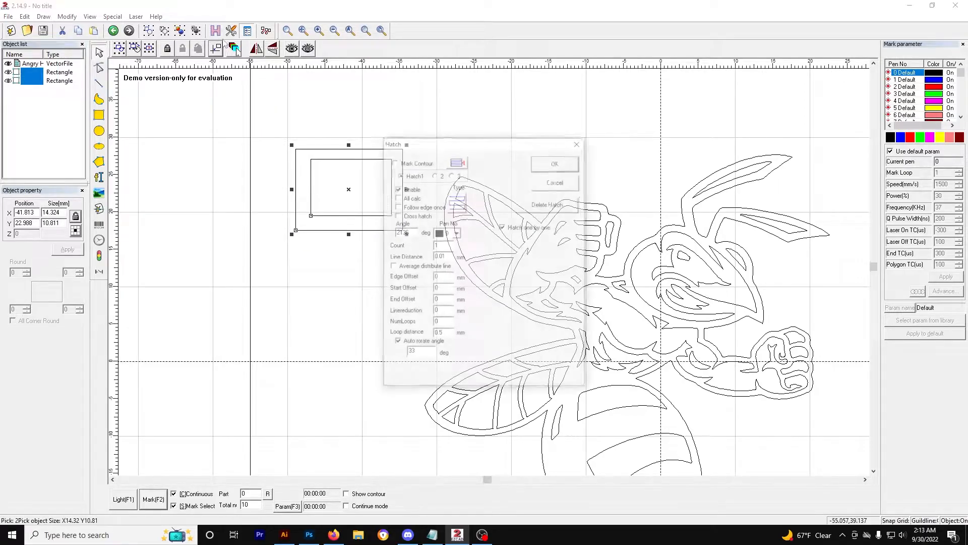
left_click(556, 165)
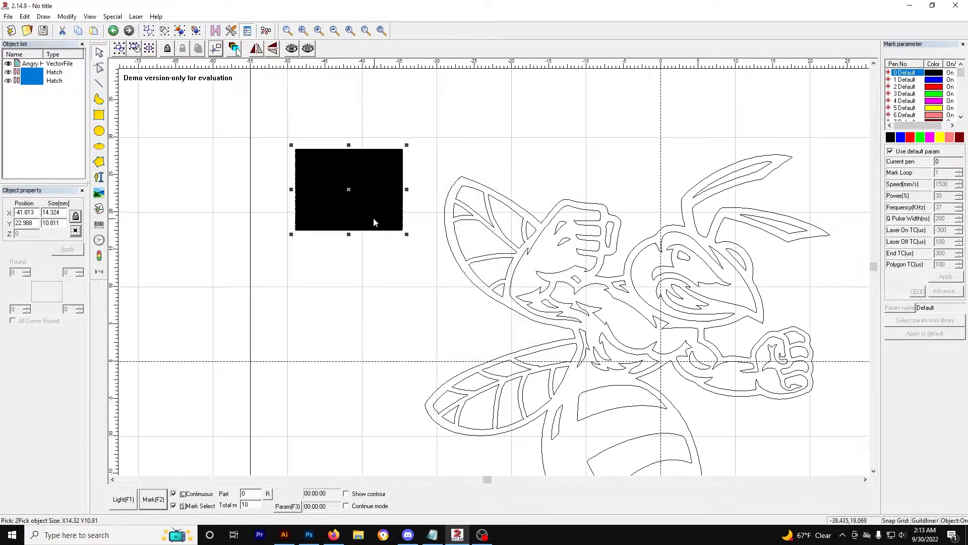
key("ctrl+z")
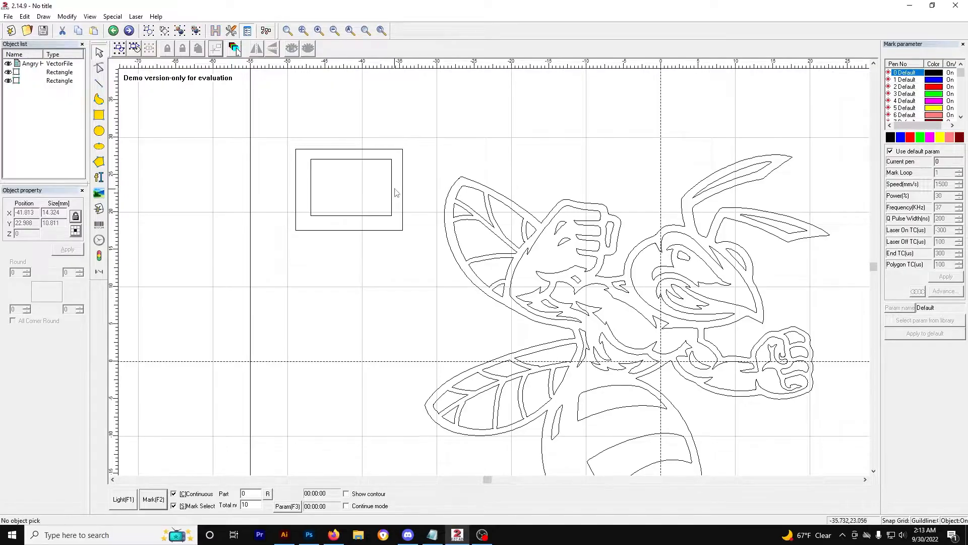
Step: Group the two nested rectangles and apply a hatch to the group to produce a filled frame
left_click(461, 213)
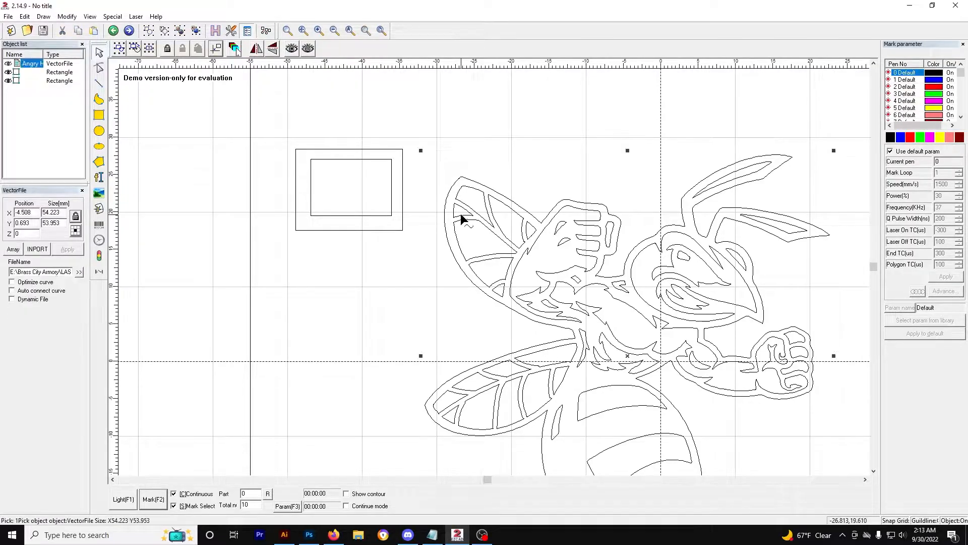
left_click(445, 150)
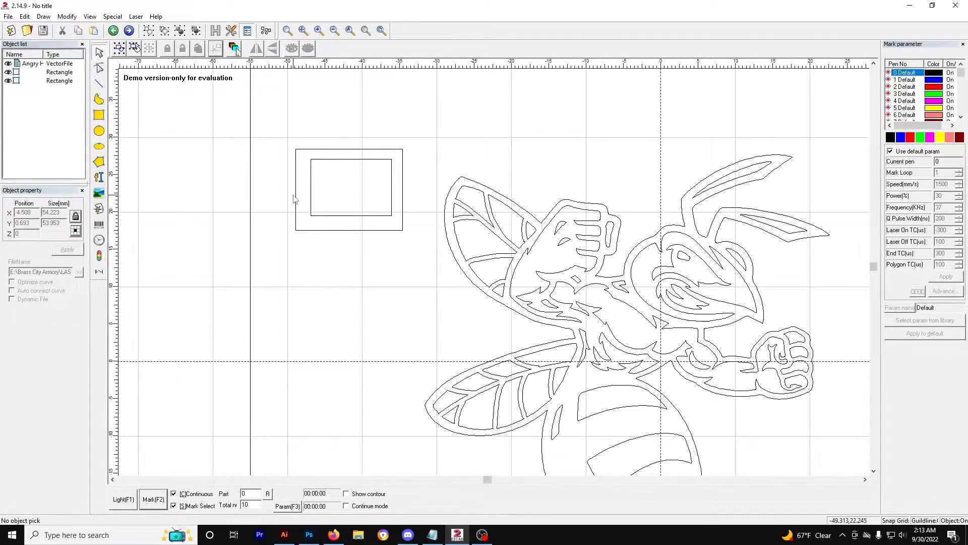
left_click(391, 188)
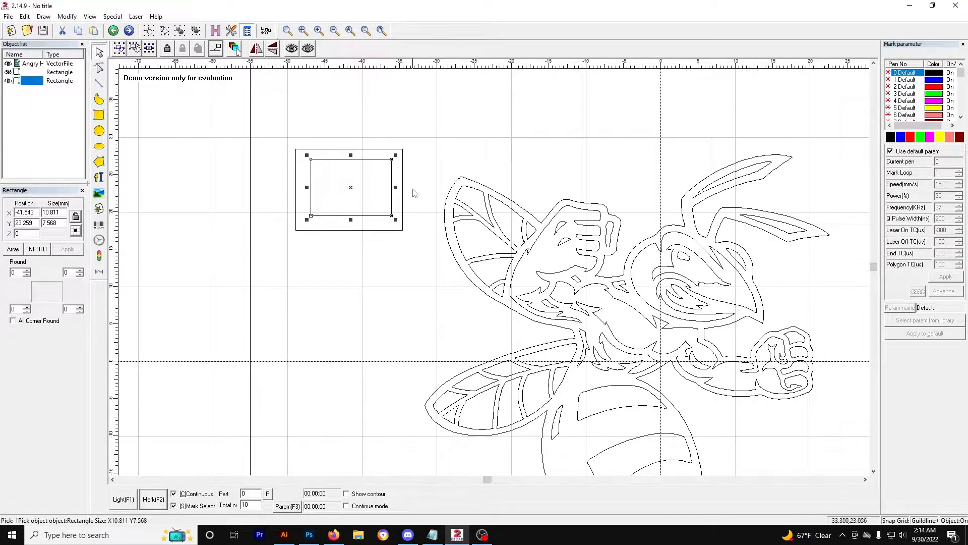
left_click(402, 174, "shift")
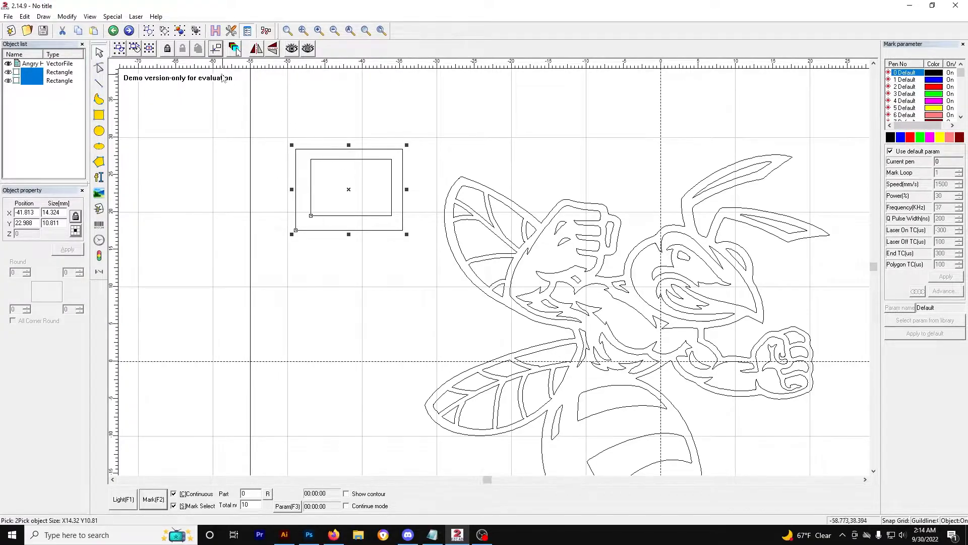
left_click(180, 32)
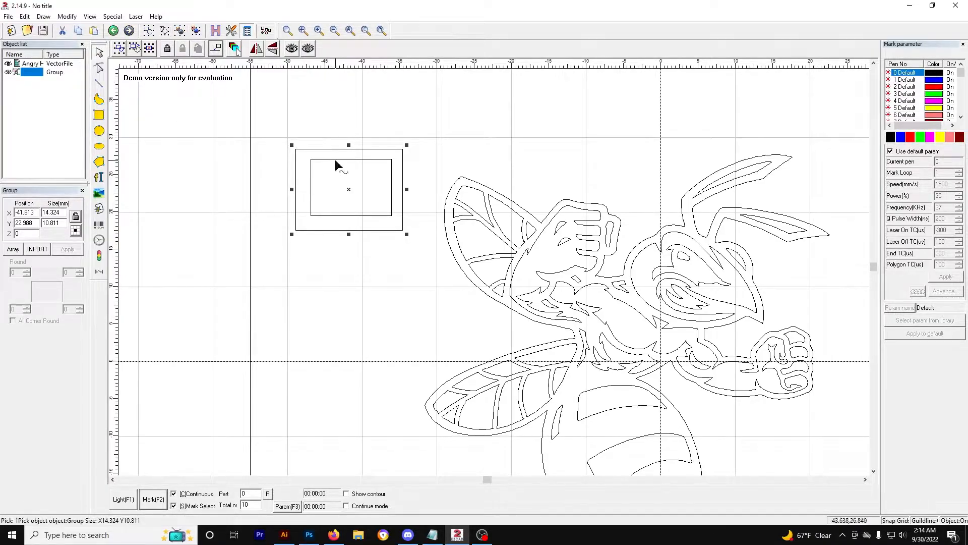
left_click(235, 49)
left_click(555, 162)
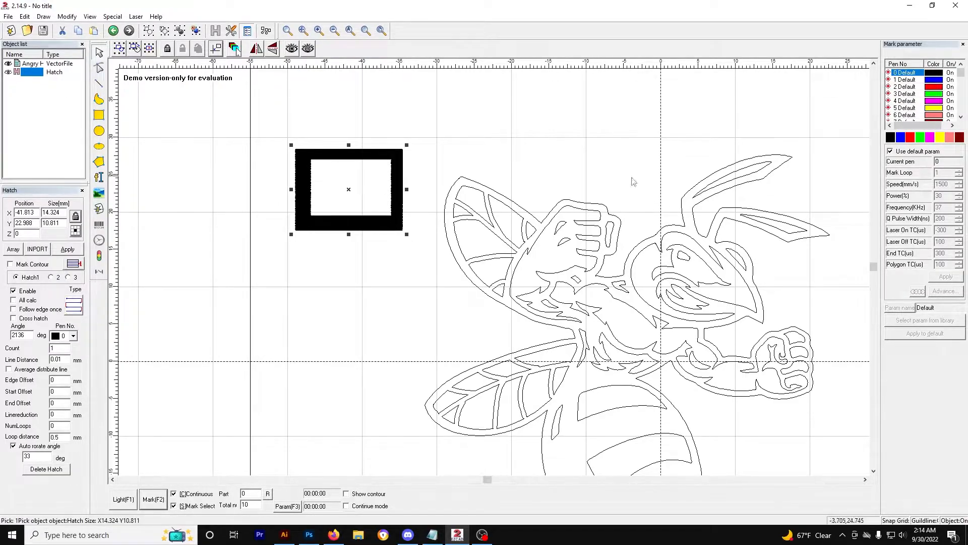
Step: Delete the hatched rectangle frame
left_click(499, 197)
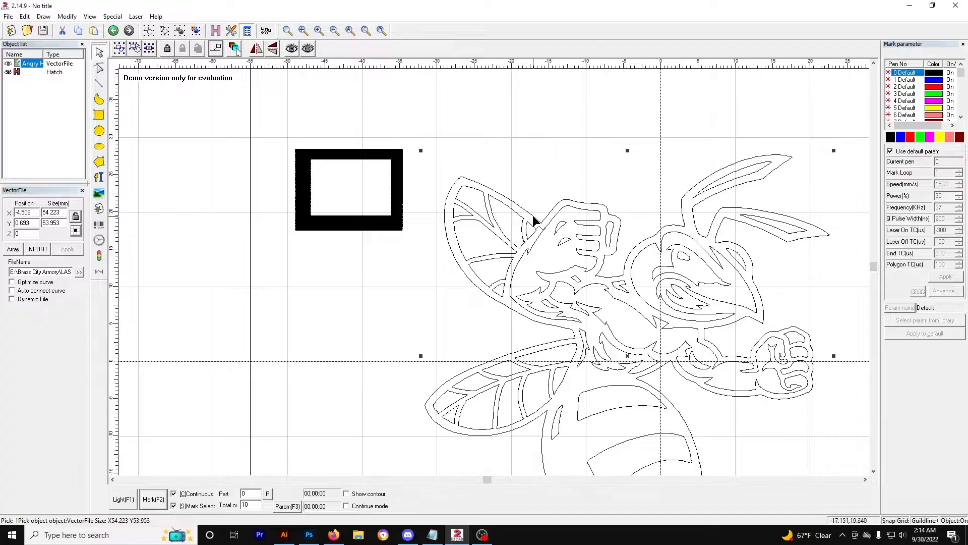
left_click(519, 165)
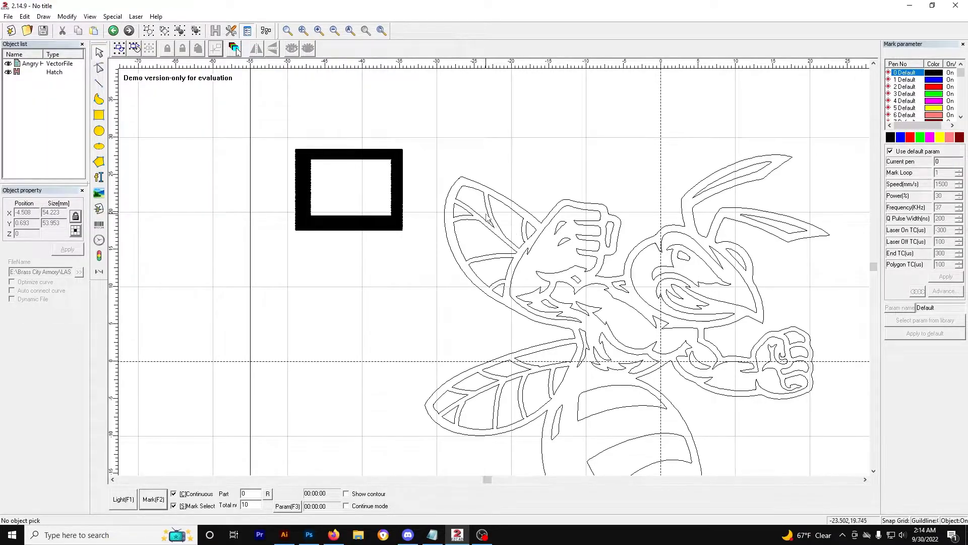
left_click(403, 206)
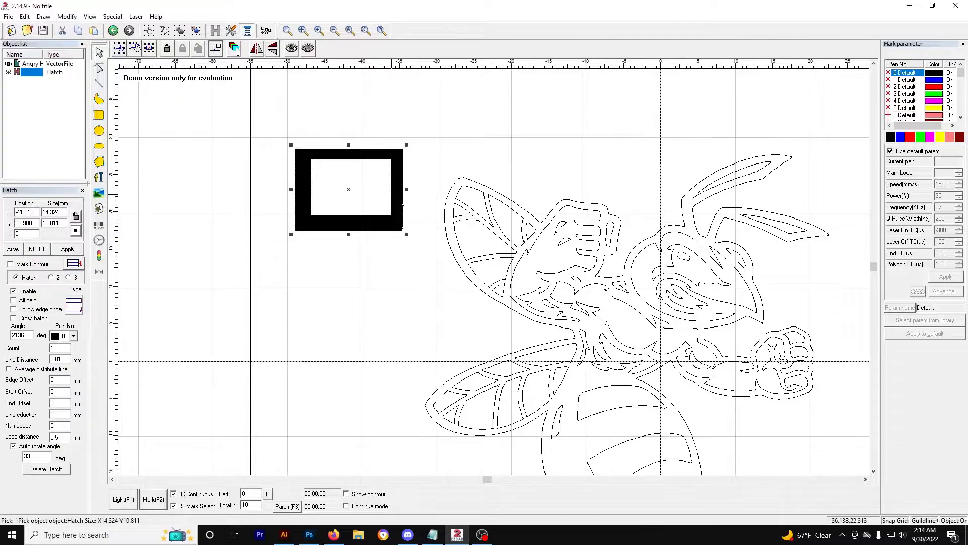
key("Delete")
Step: Ungroup the hornet graphic into its individual curves
scroll(582, 299, "up", 1)
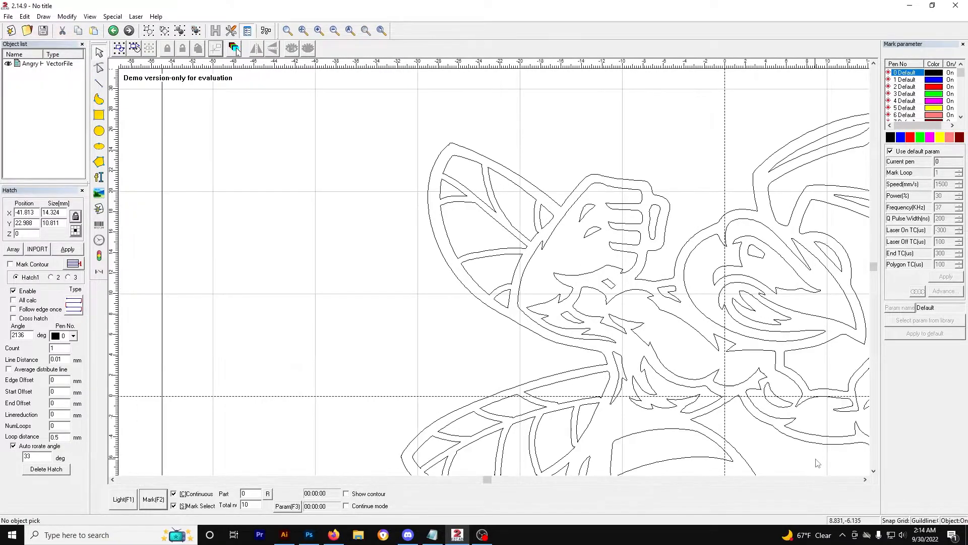
left_click(864, 479)
left_click(864, 479)
scroll(698, 395, "down", 2)
left_click(874, 472)
scroll(672, 413, "down", 2)
left_click(480, 277)
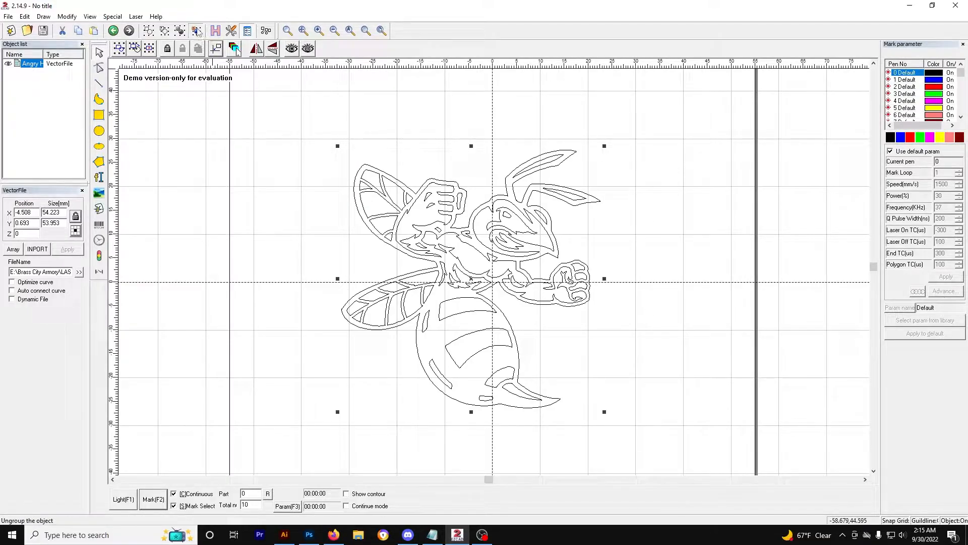
left_click(197, 31)
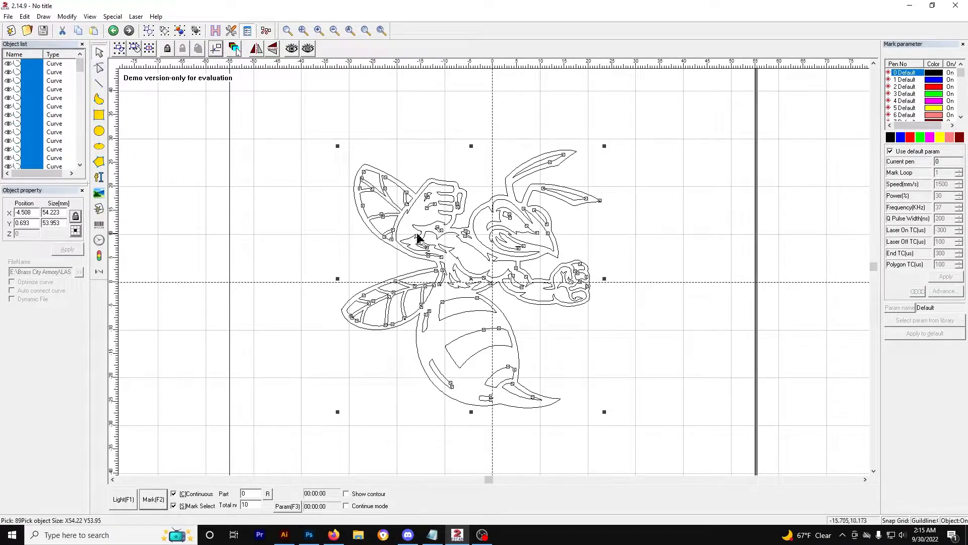
Step: Select the curve at the tip of the hornet's upper antenna, move it aside and delete it
scroll(507, 248, "up", 1)
left_click(552, 152)
left_click(549, 140)
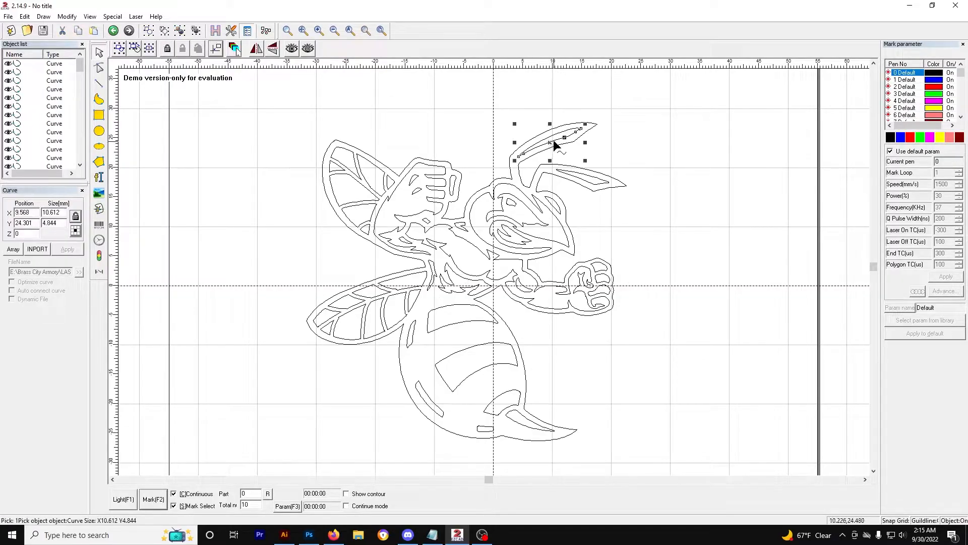
left_click(558, 141)
left_click(558, 139)
left_click_drag(558, 137, 631, 135)
key("Delete")
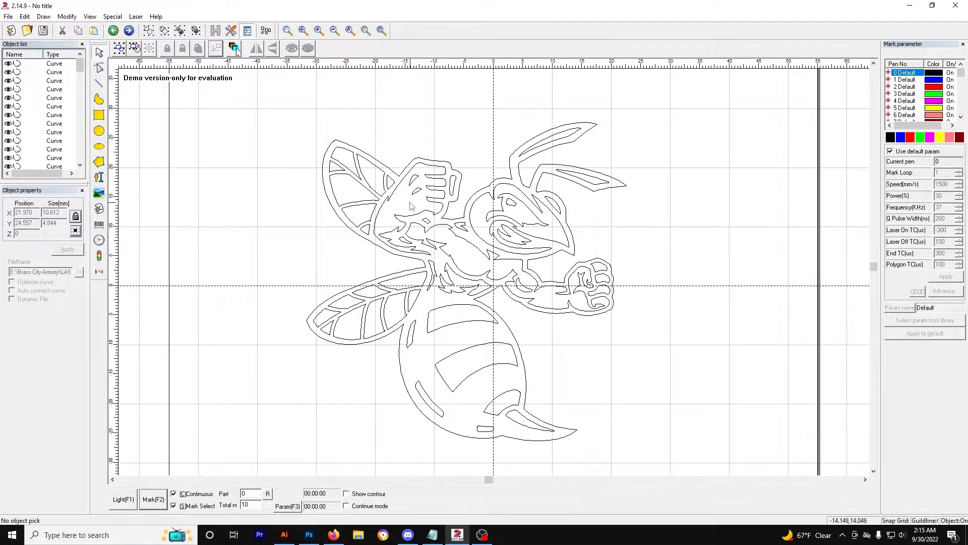
Step: Move the curve at the top of the hornet's raised fist upward, then undo the move
left_click_drag(415, 192, 432, 141)
left_click(396, 115)
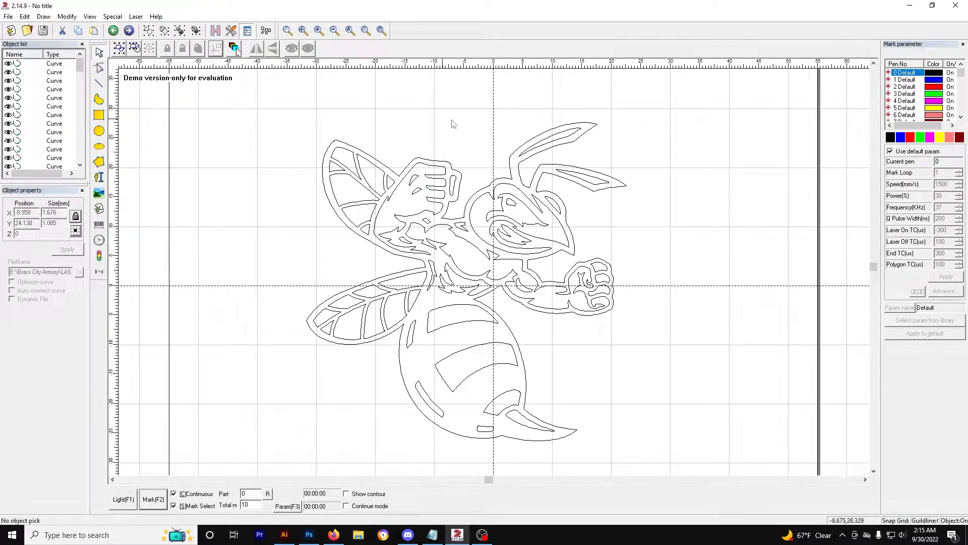
left_click(434, 187)
left_click(452, 184)
left_click(439, 191)
left_click_drag(439, 190, 479, 117)
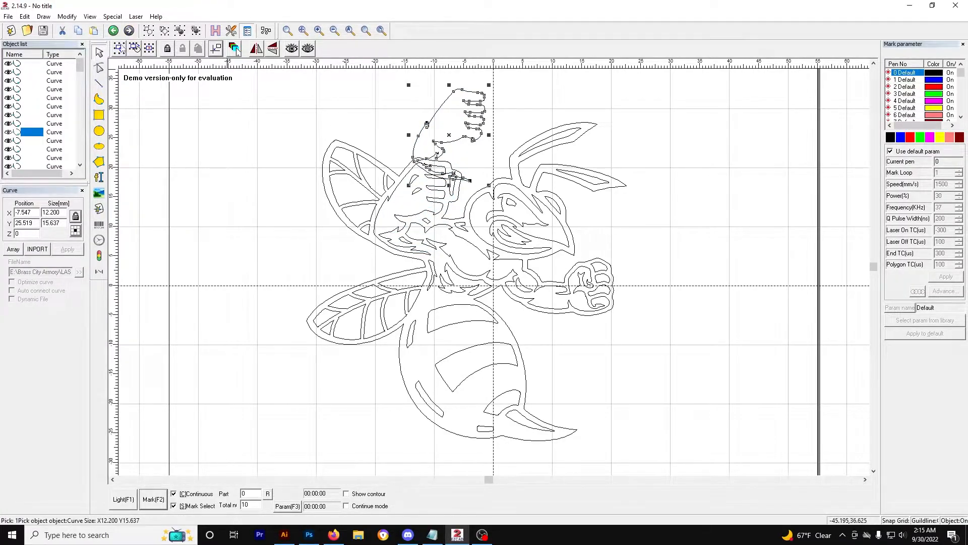
left_click(114, 30)
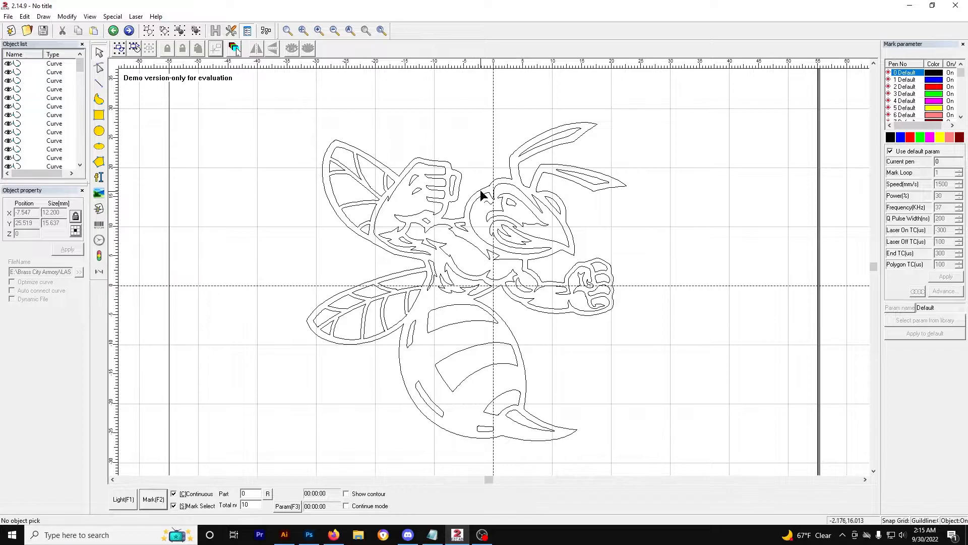
Step: Move the upper antenna's outline curve aside and drag it back into place
scroll(525, 171, "up", 3)
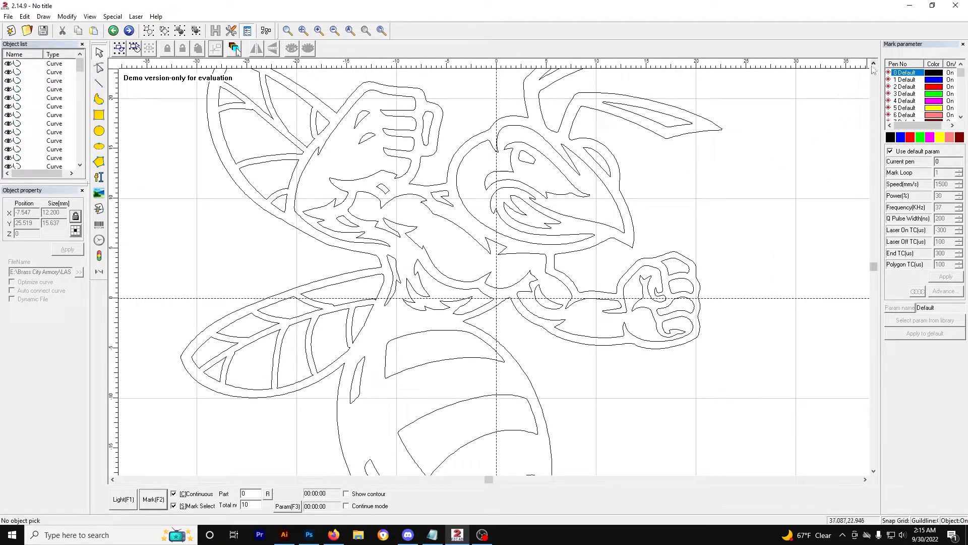
left_click(873, 64)
left_click(873, 63)
left_click(598, 180)
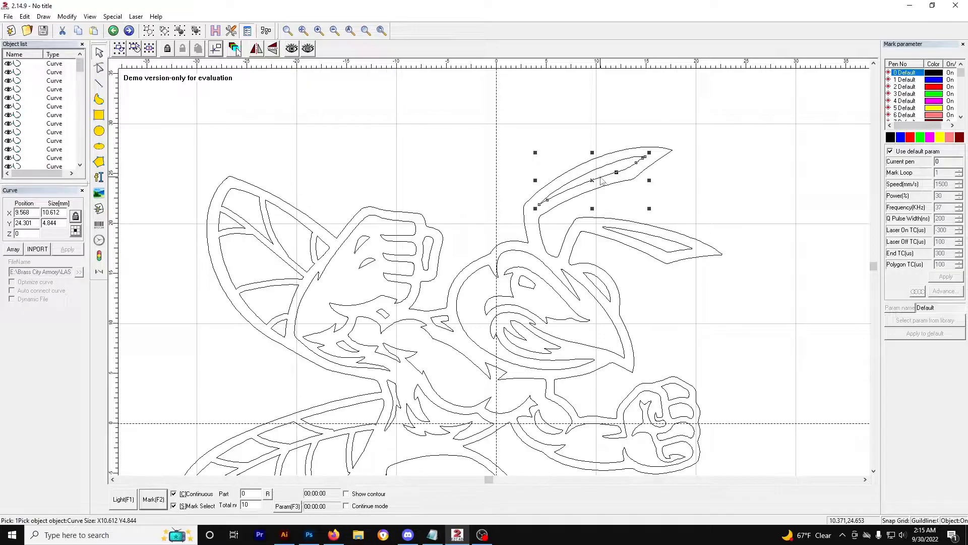
left_click_drag(608, 175, 654, 190)
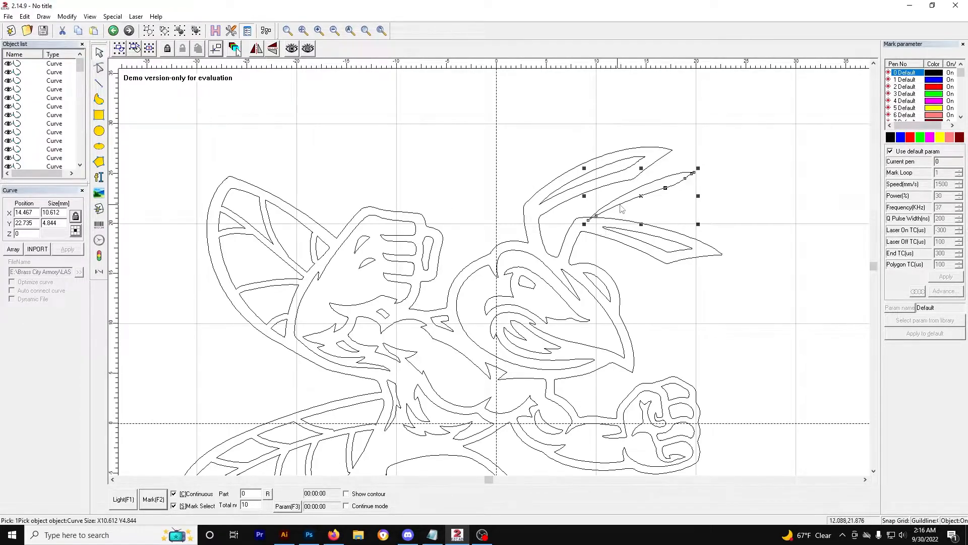
left_click_drag(627, 207, 578, 187)
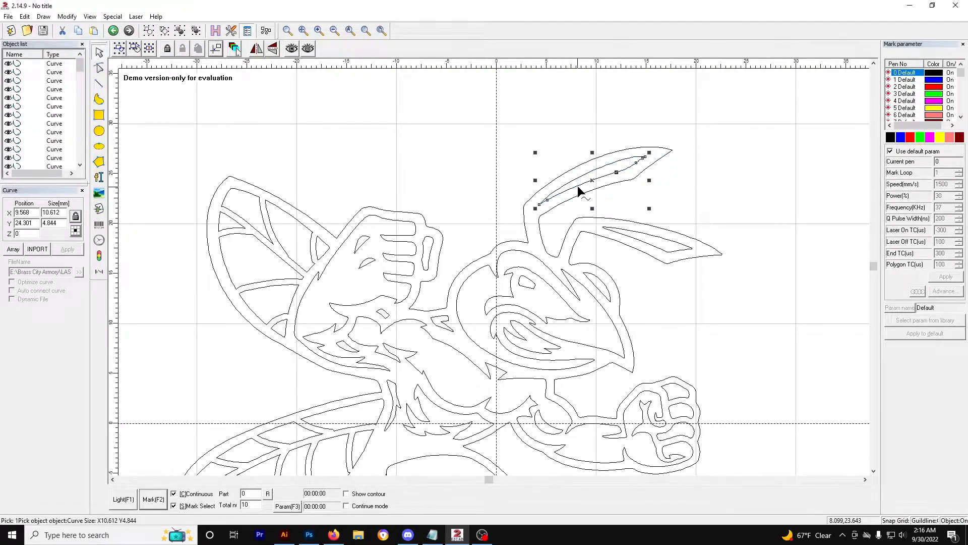
left_click(702, 195)
Step: Delete the hornet's large outer outline curve, then undo the deletion
scroll(594, 216, "down", 3)
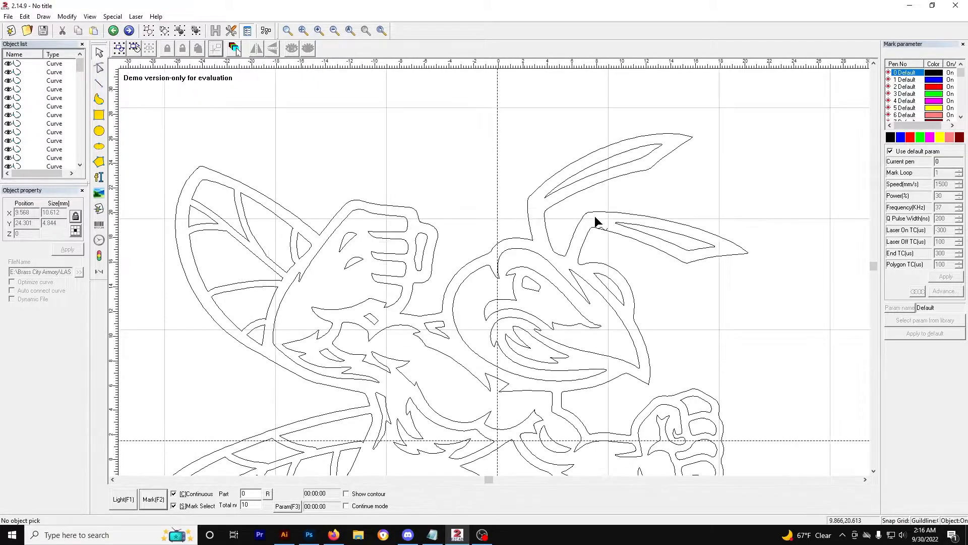
left_click(873, 471)
left_click(873, 471)
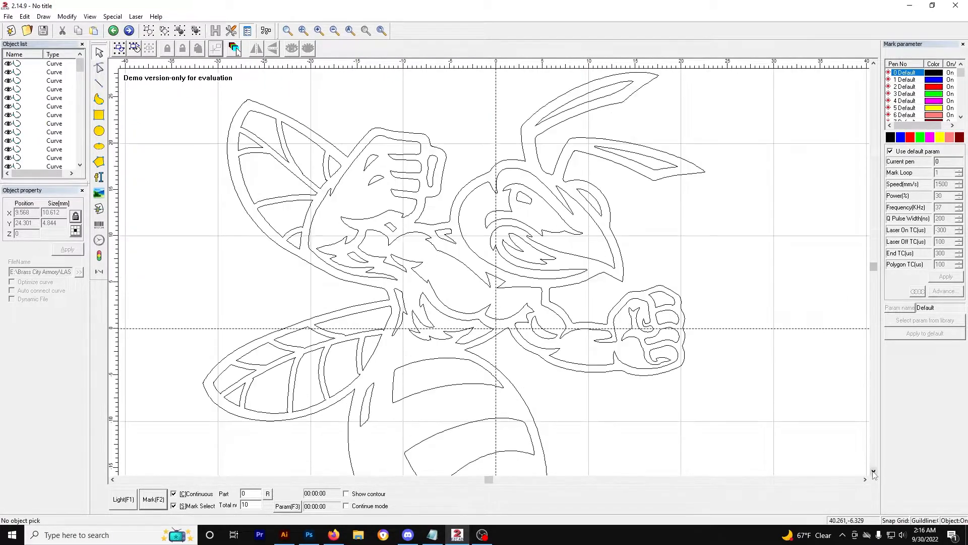
left_click(873, 472)
left_click(873, 62)
left_click(874, 62)
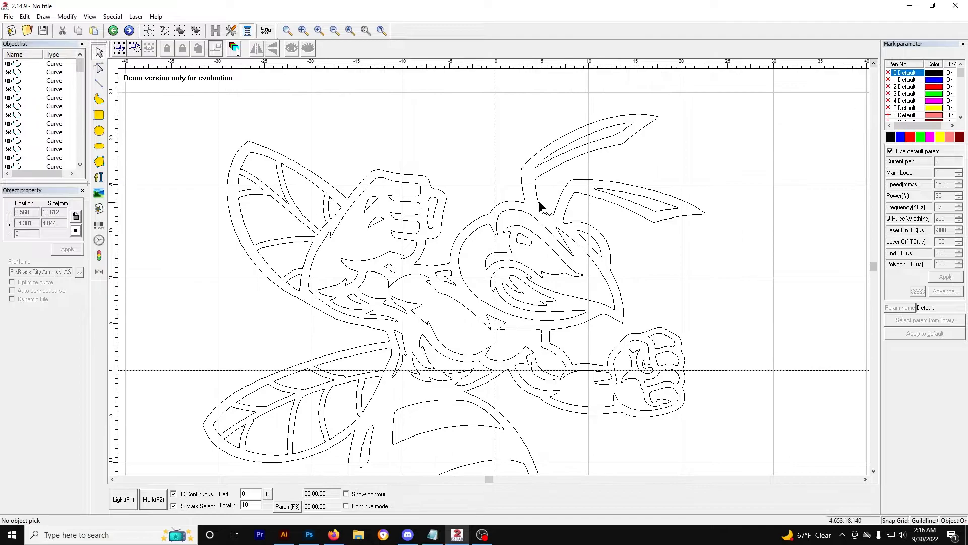
left_click(520, 171)
left_click(477, 158)
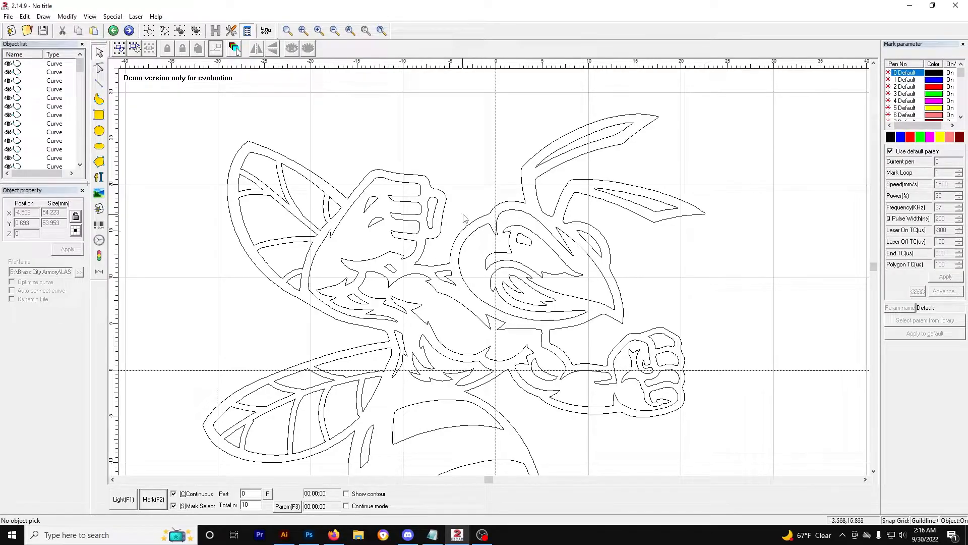
left_click(305, 171)
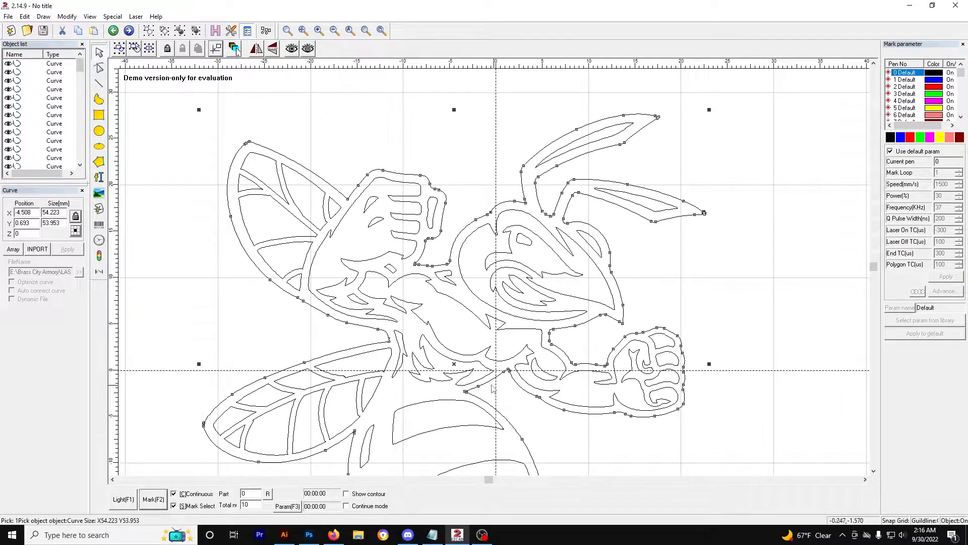
scroll(638, 461, "down", 4)
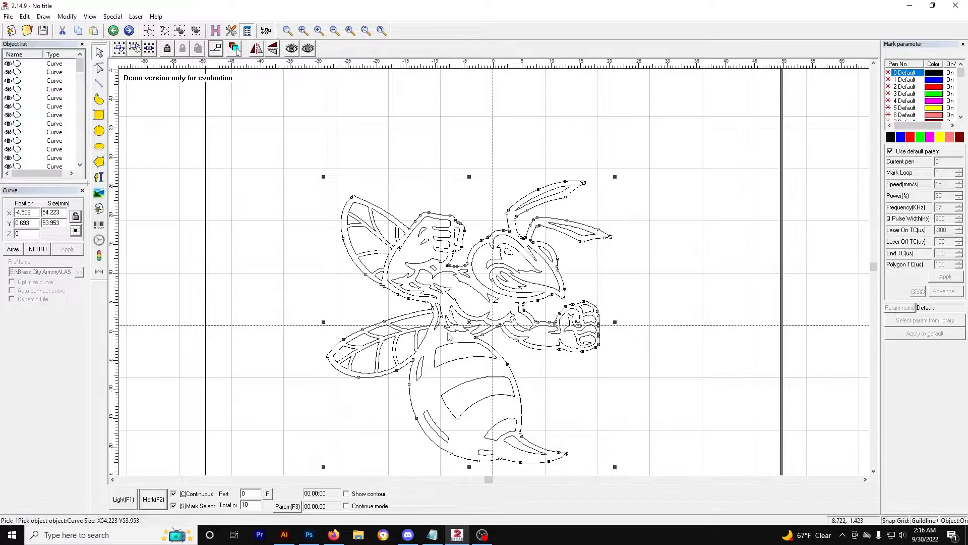
scroll(451, 353, "up", 4)
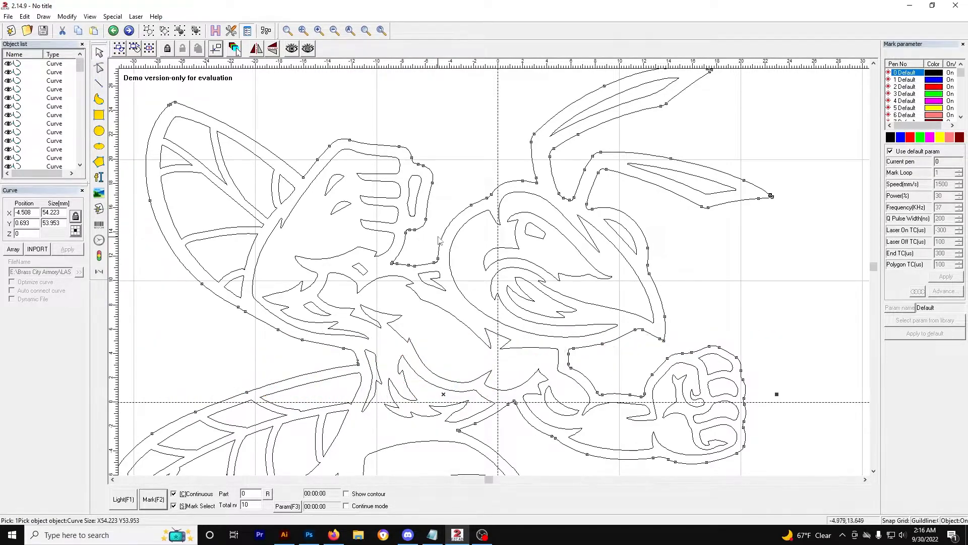
key("Delete")
scroll(456, 314, "down", 2)
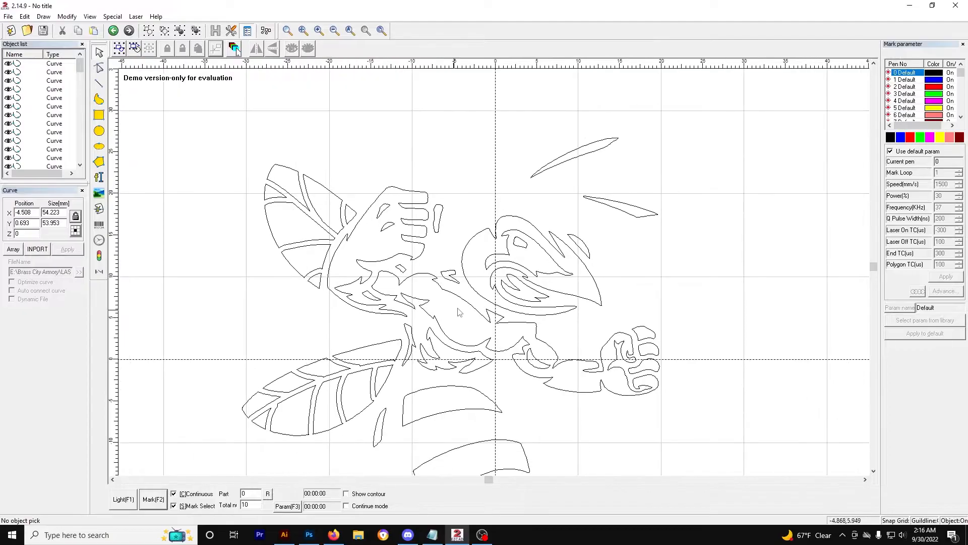
scroll(456, 313, "down", 1)
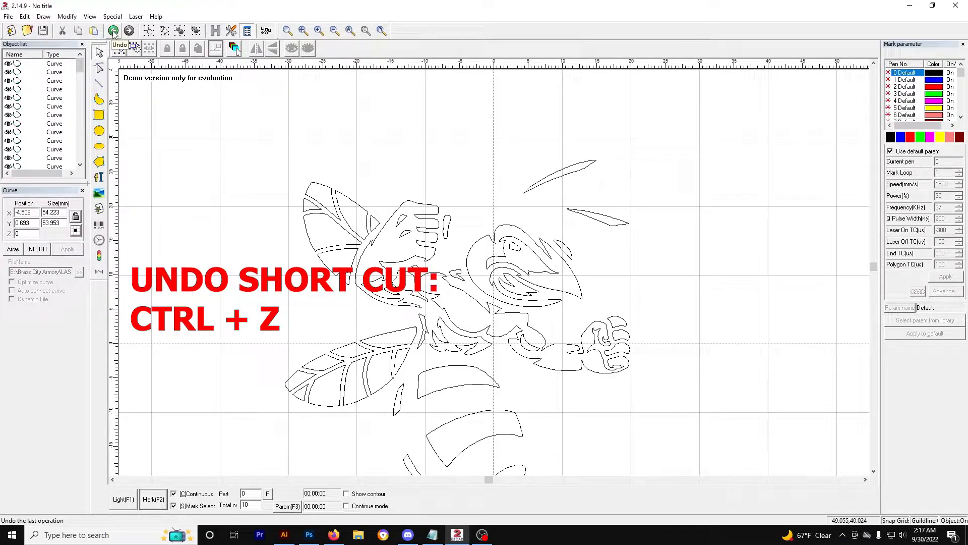
key("ctrl+z")
scroll(483, 208, "up", 2)
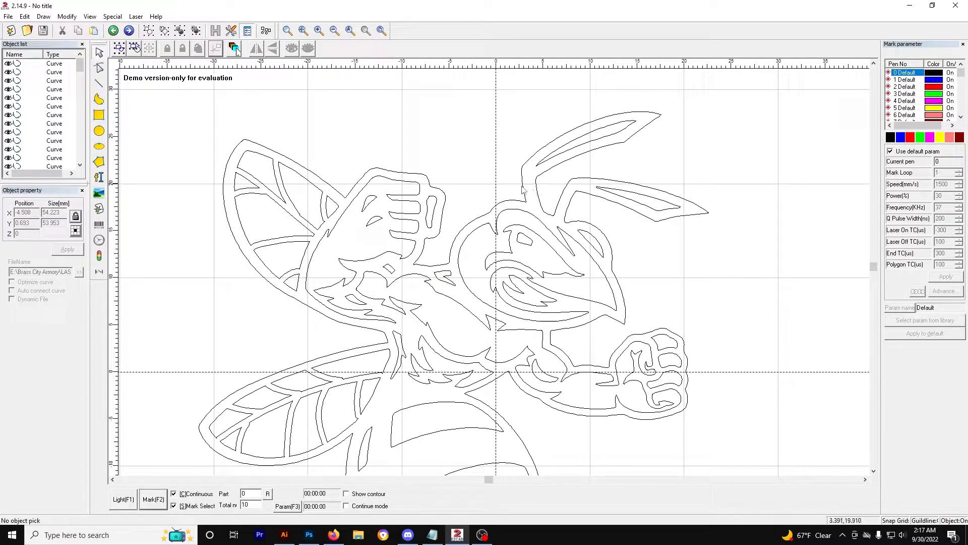
Step: Move a small cell curve at the tip of the left wing upward, then undo the move
left_click(271, 161)
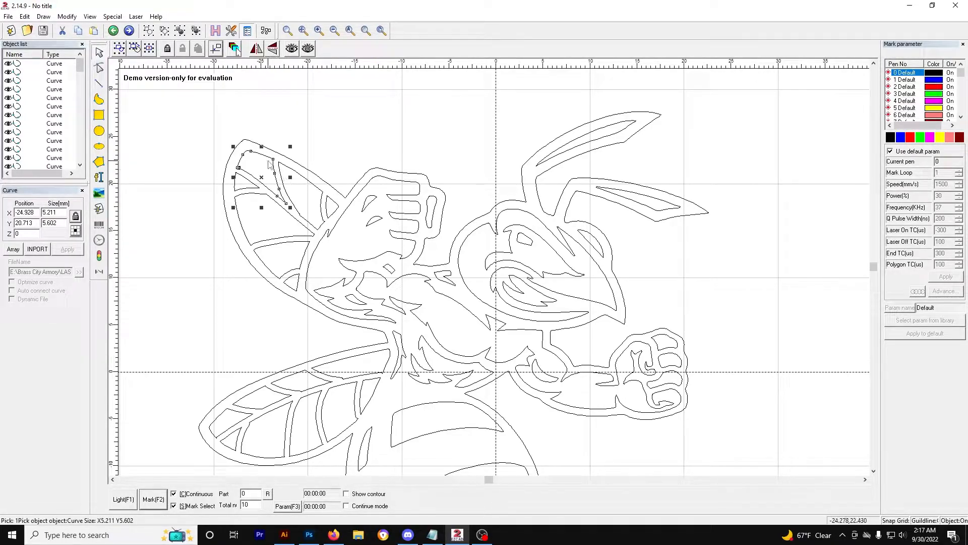
left_click(298, 124)
left_click(257, 153)
left_click(269, 168)
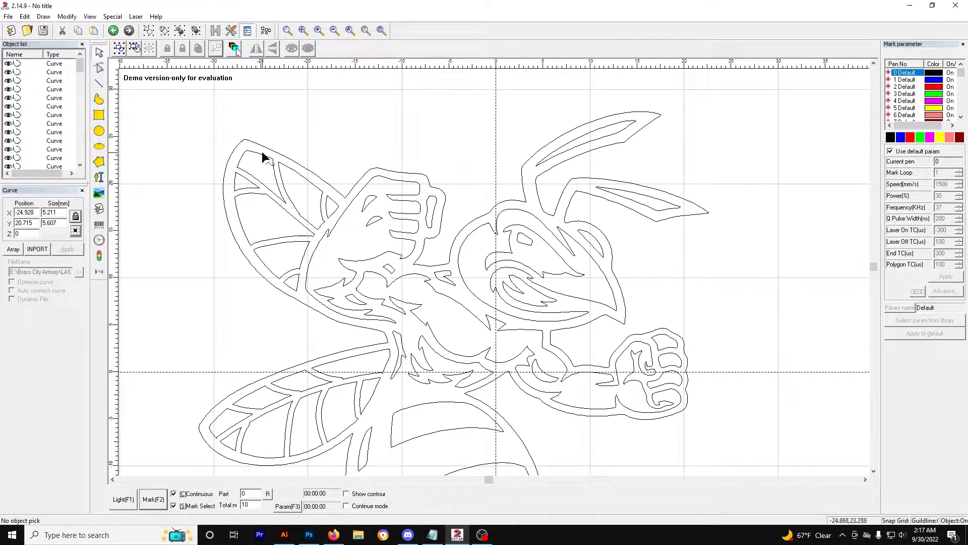
left_click(261, 154)
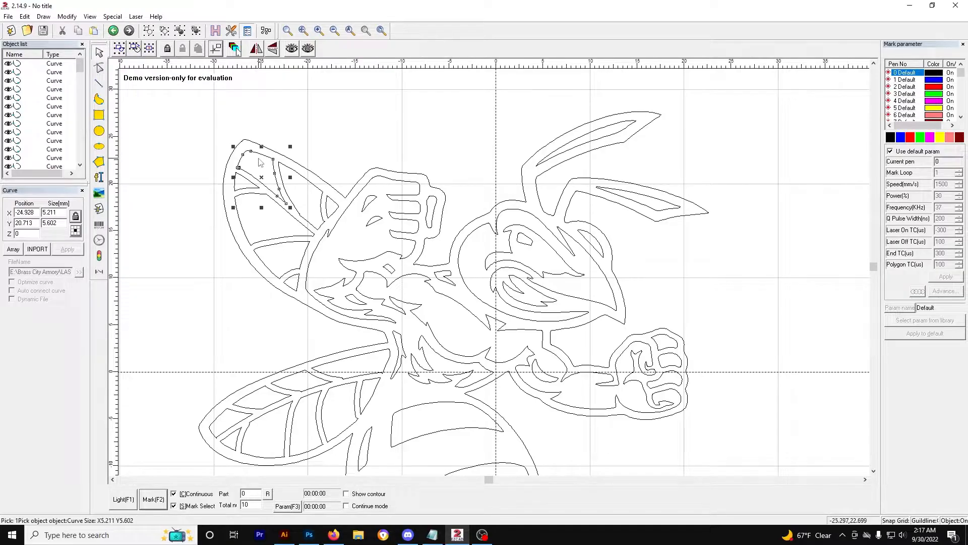
left_click_drag(261, 154, 292, 118)
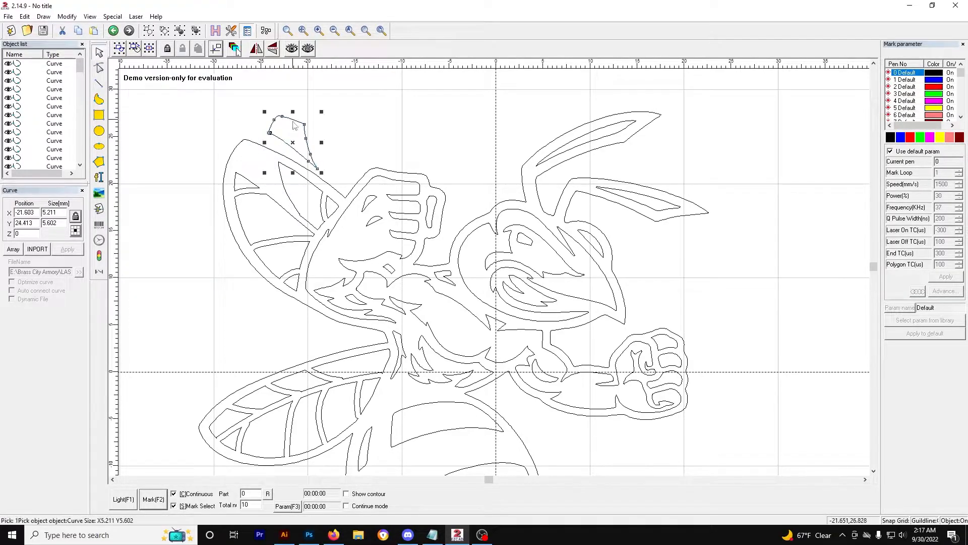
key("ctrl+z")
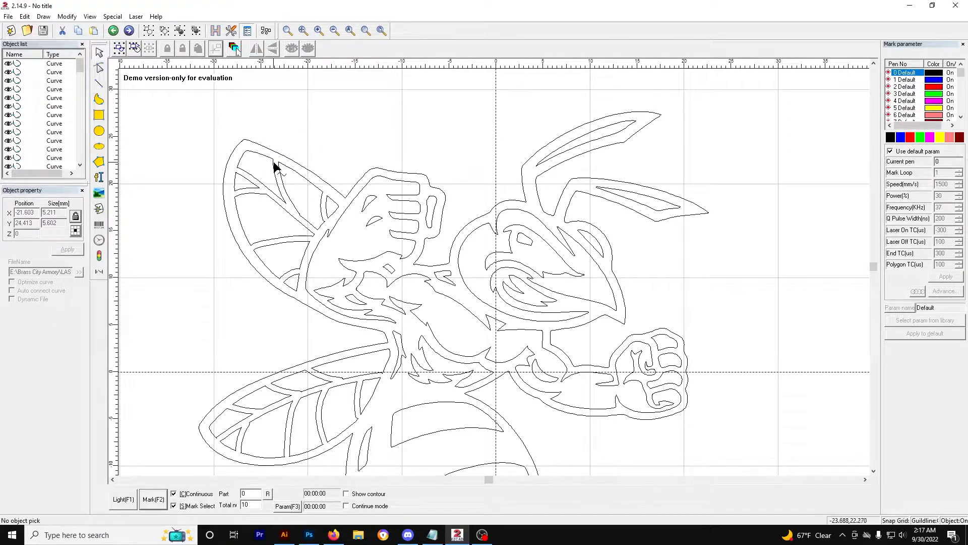
key("ctrl+z")
left_click(241, 165)
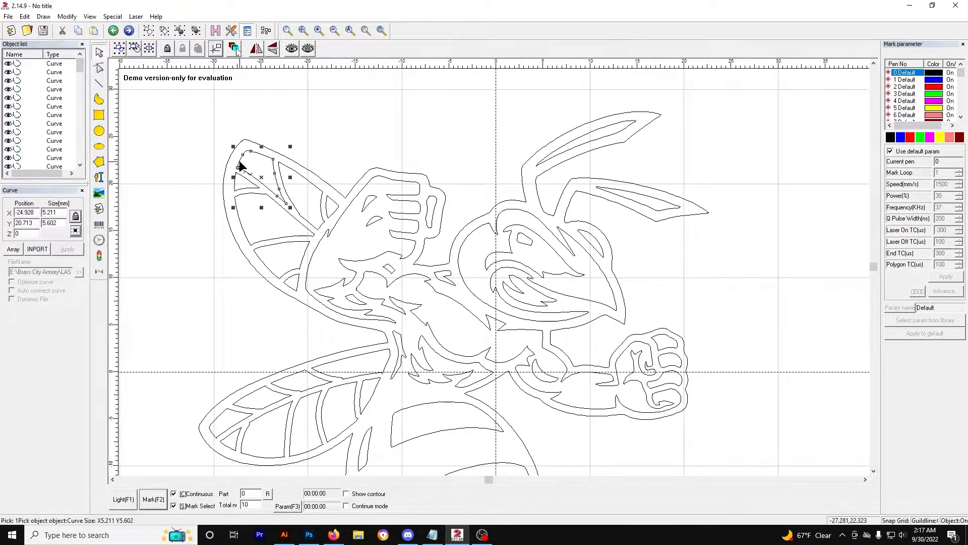
Step: Select all of the hornet's curves and combine them into one object
key("ctrl+a")
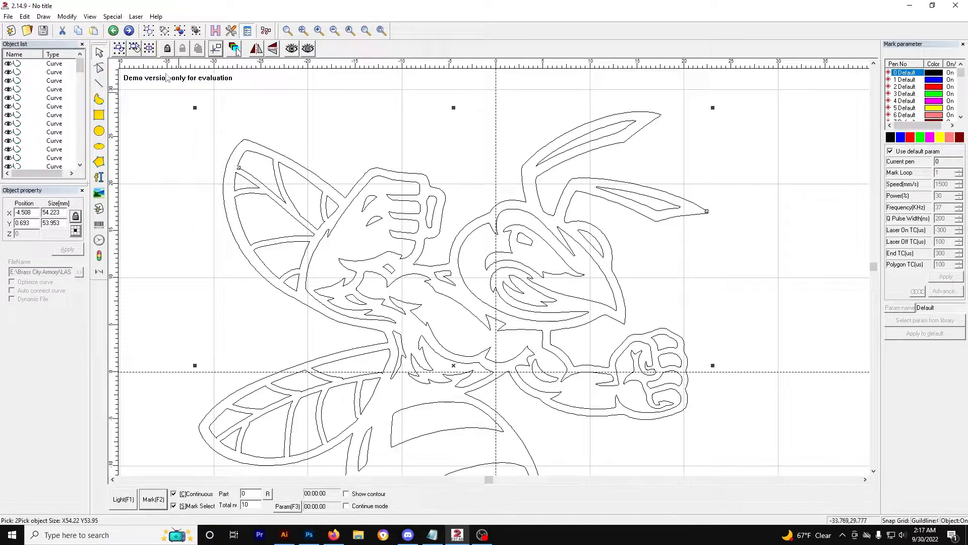
left_click(148, 31)
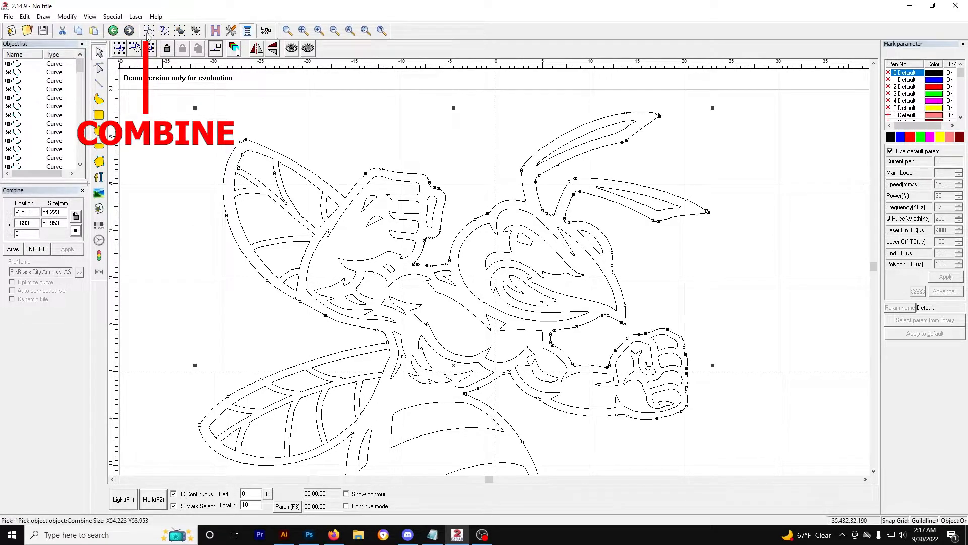
Step: Apply a hatch fill to the combined hornet with the default settings, then undo it
left_click(272, 133)
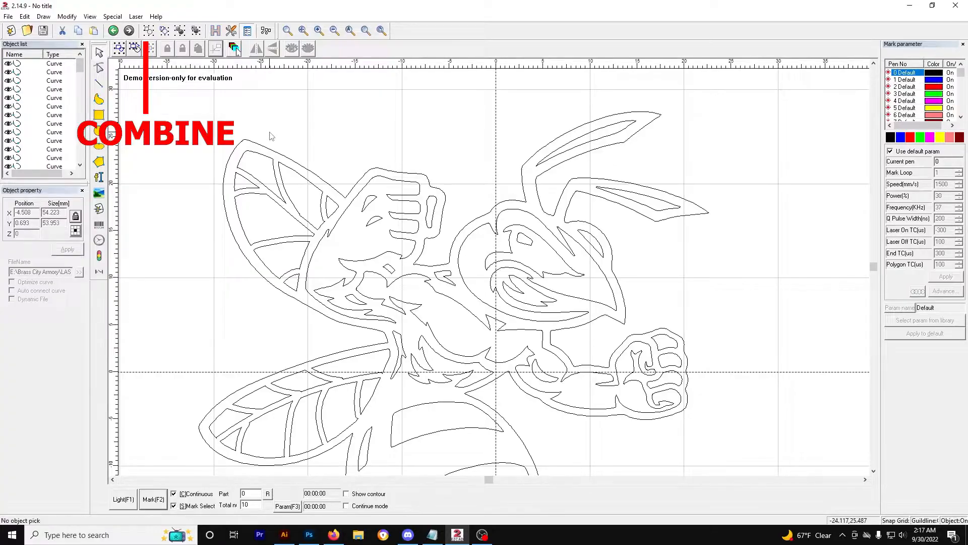
left_click(229, 163)
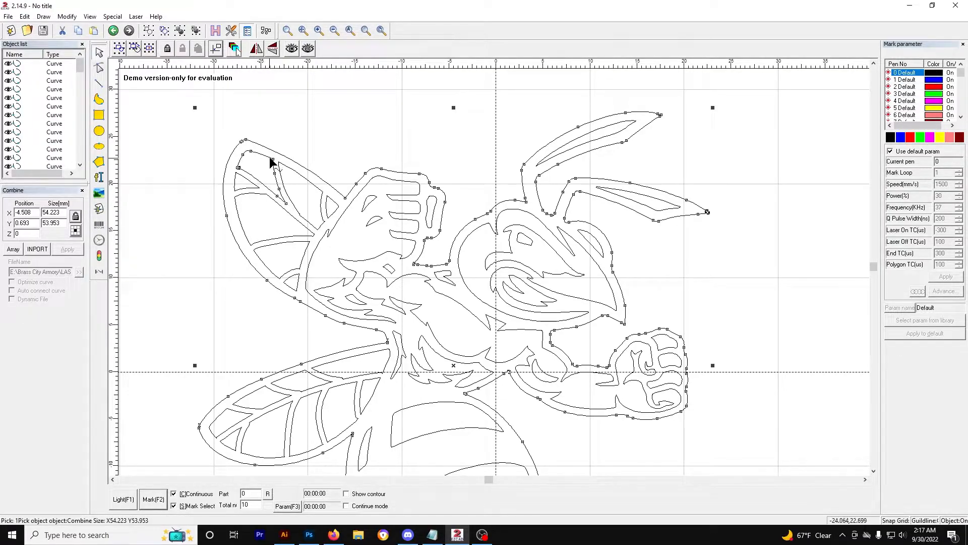
left_click(216, 30)
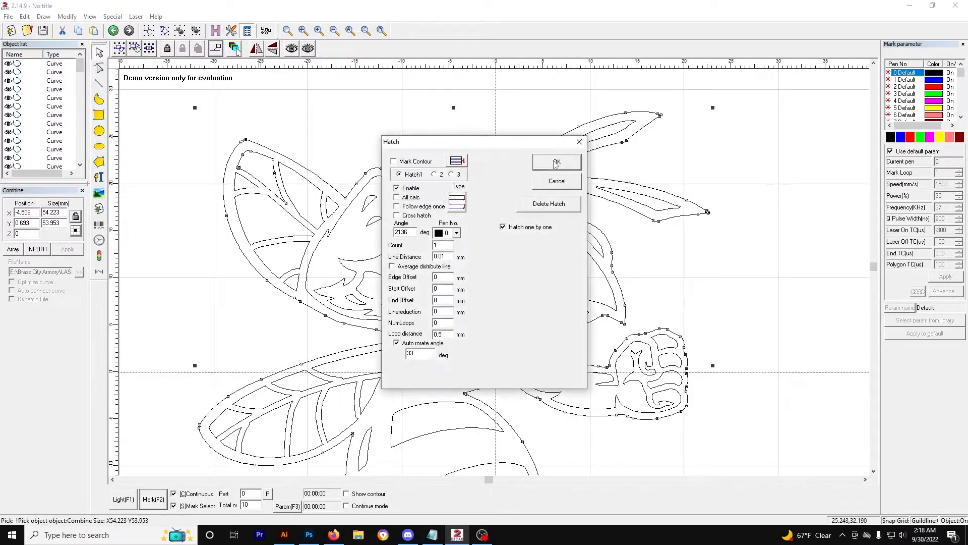
left_click(556, 163)
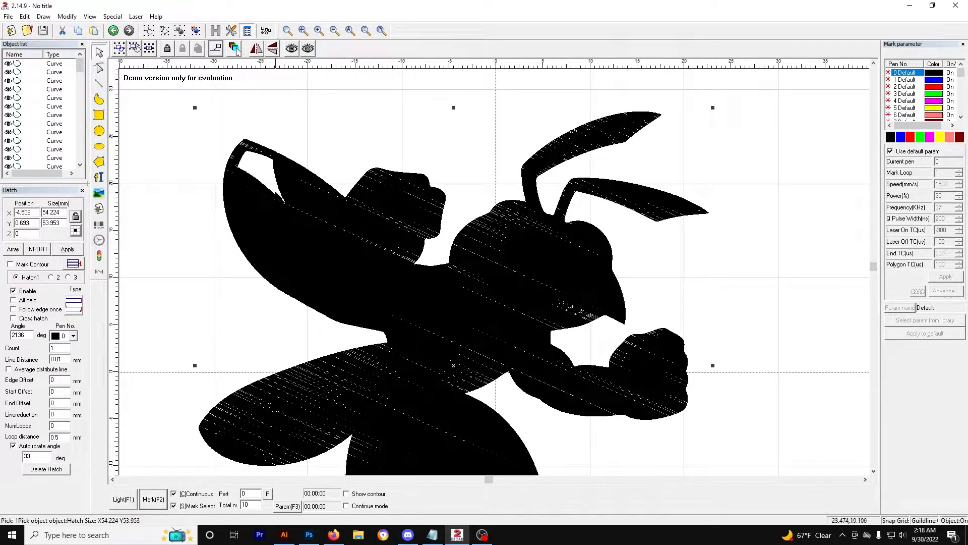
key("ctrl+z")
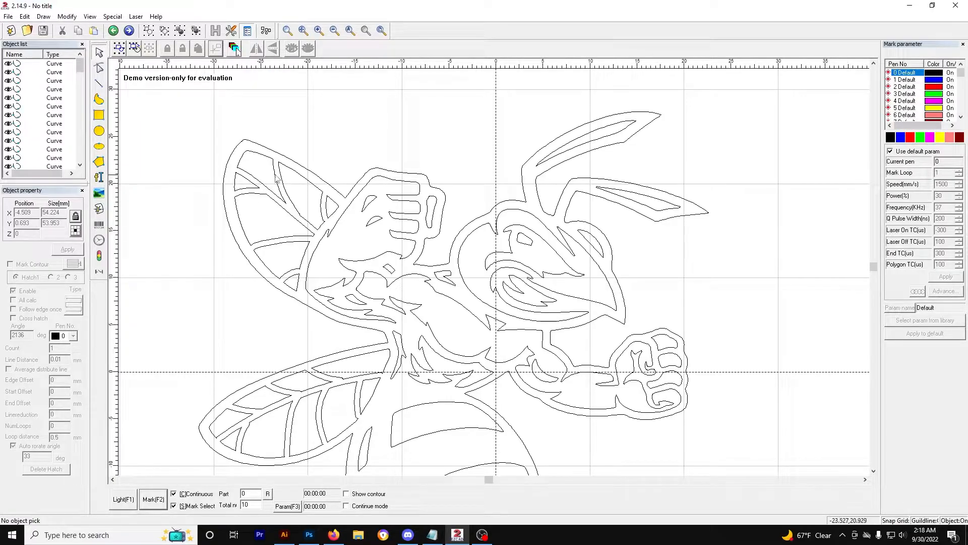
Step: Select various curves of the hornet's left wing to examine how the combined graphic responds
left_click(274, 172)
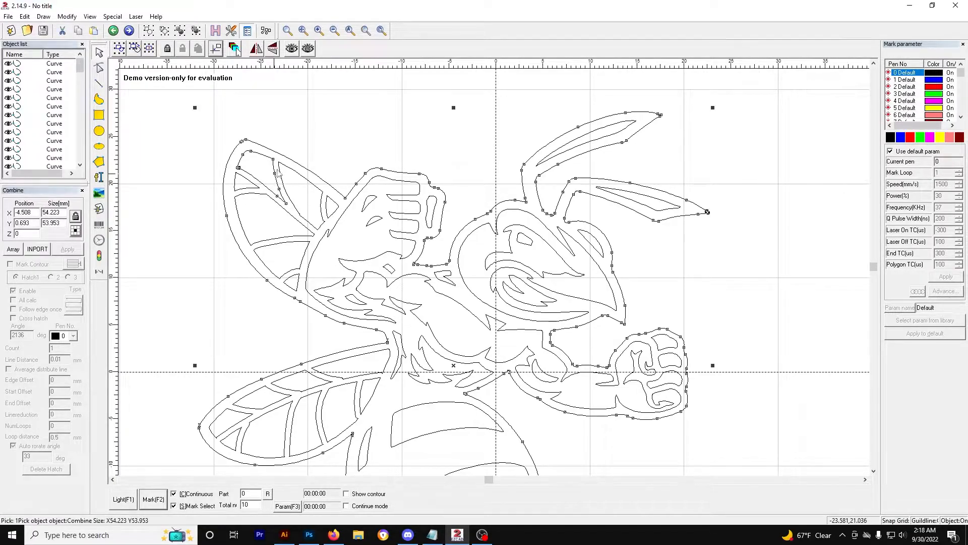
left_click(251, 185)
left_click(250, 186)
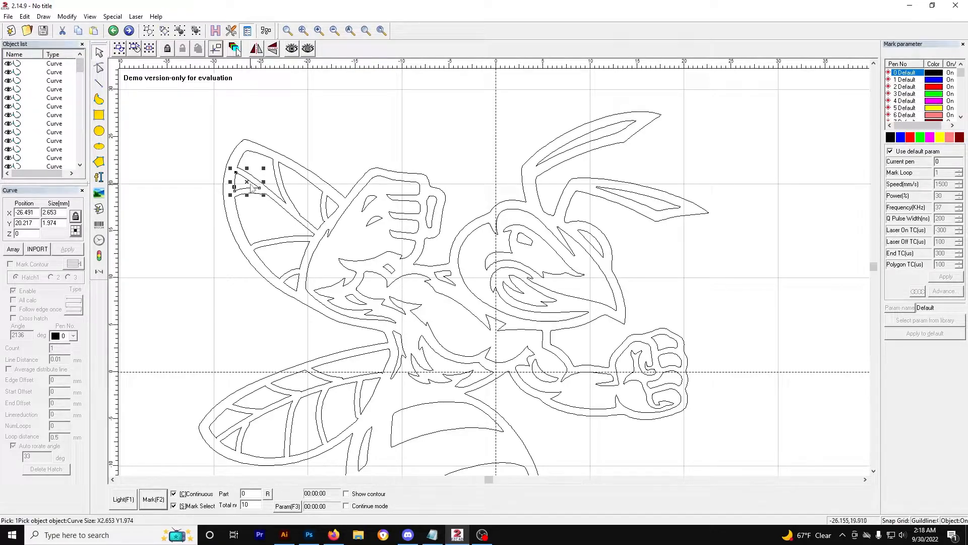
left_click(258, 197)
left_click(255, 198)
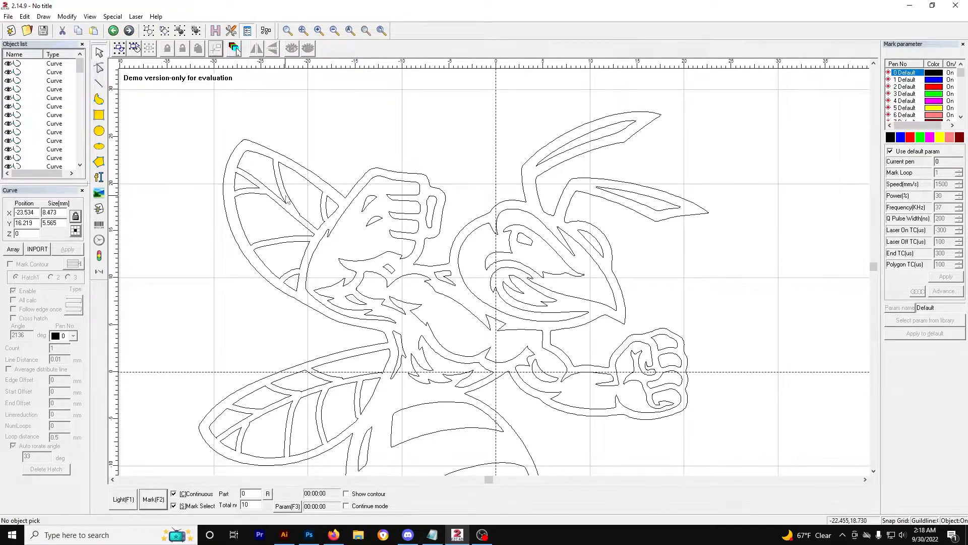
left_click(292, 199)
left_click(313, 207)
left_click(333, 214)
left_click(320, 222)
left_click(302, 265)
left_click(299, 276)
left_click(303, 277)
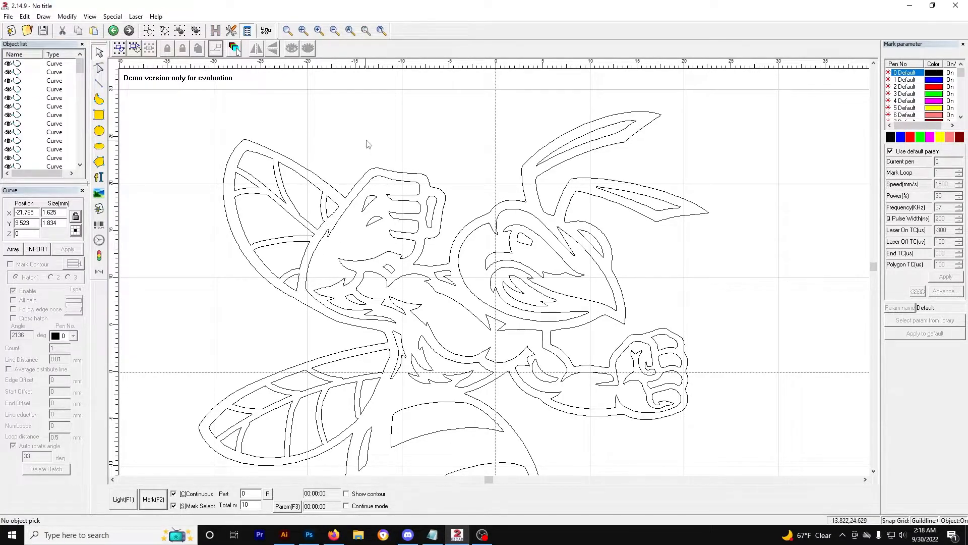
Step: Select the combined hornet graphic and uncombine it
left_click(255, 181)
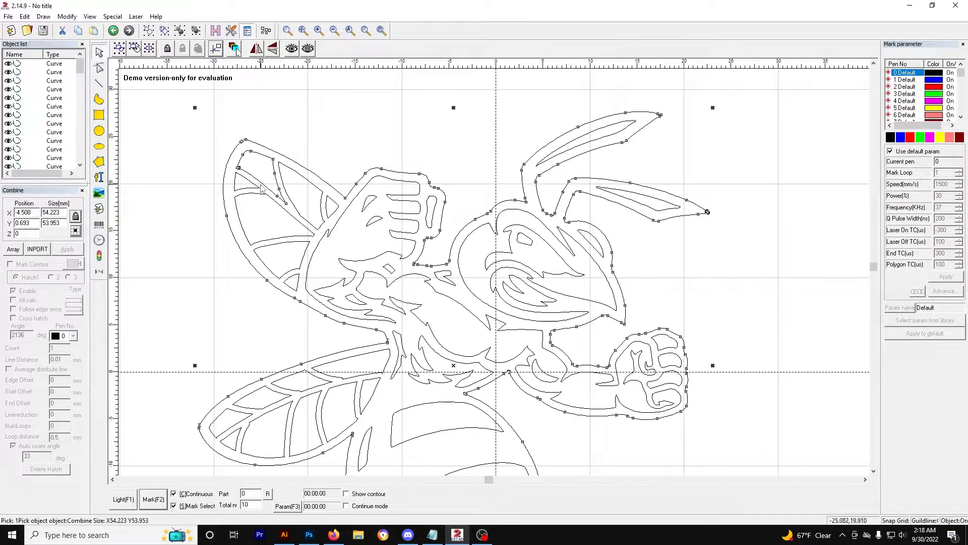
key("ctrl+k")
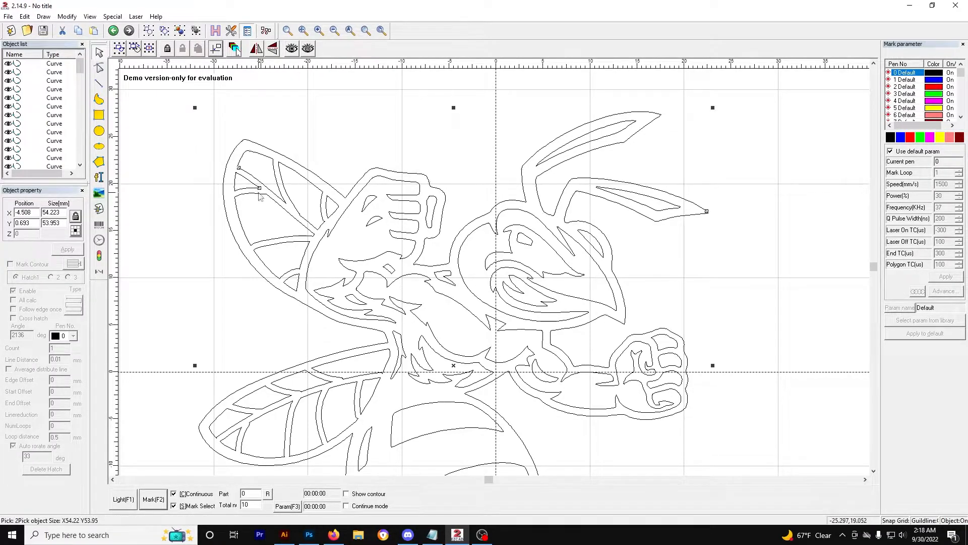
Step: Select the remaining hornet curves and combine the whole graphic into one object
left_click(330, 220, "shift")
left_click(149, 33)
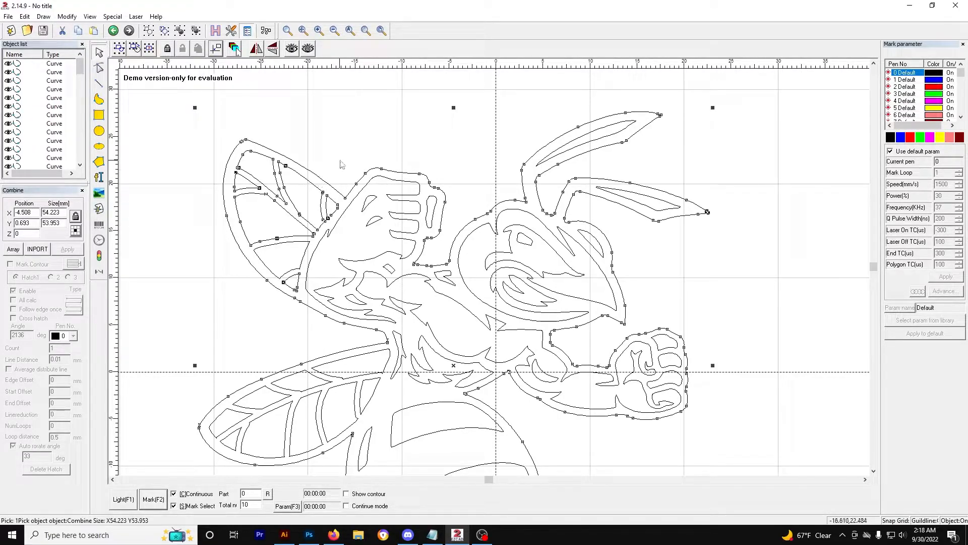
Step: Reselect the combined hornet, apply a hatch fill with default settings, then undo it
left_click(347, 134)
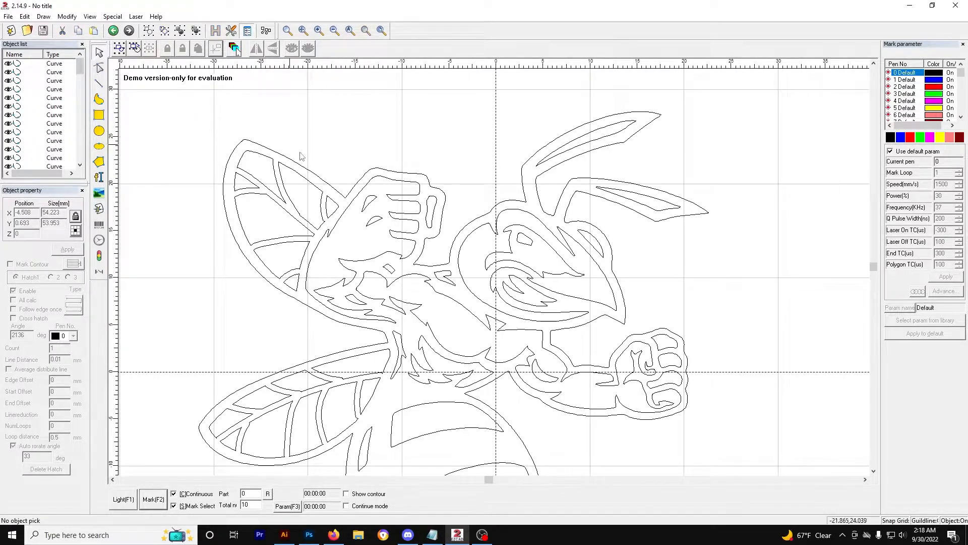
left_click(322, 181)
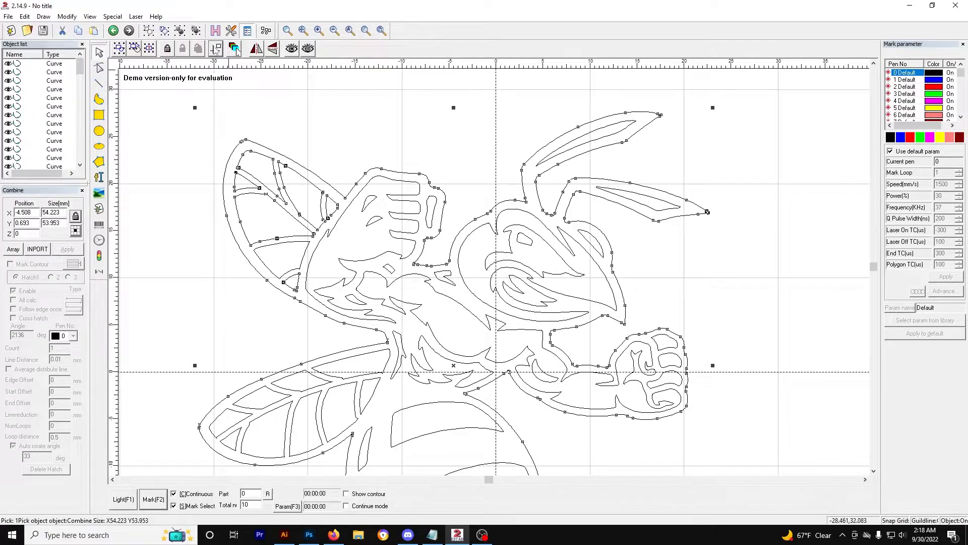
left_click(215, 31)
left_click(555, 162)
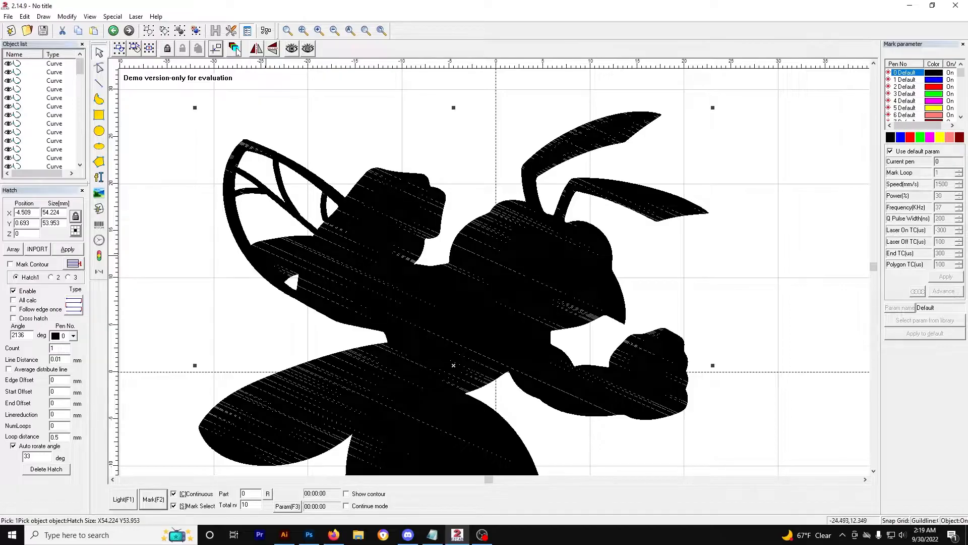
key("ctrl+z")
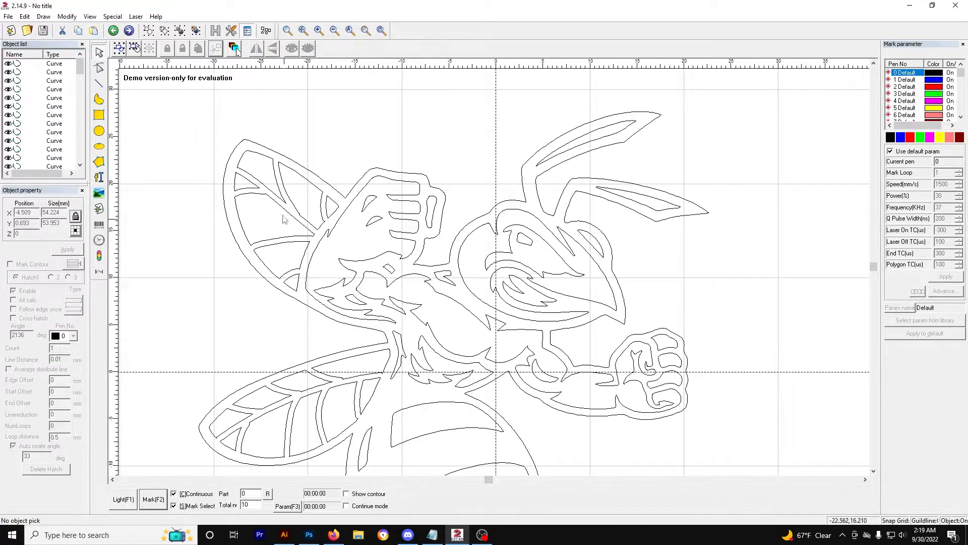
Step: Delete a curve in the hornet's left wing, then undo the deletion
left_click(298, 271)
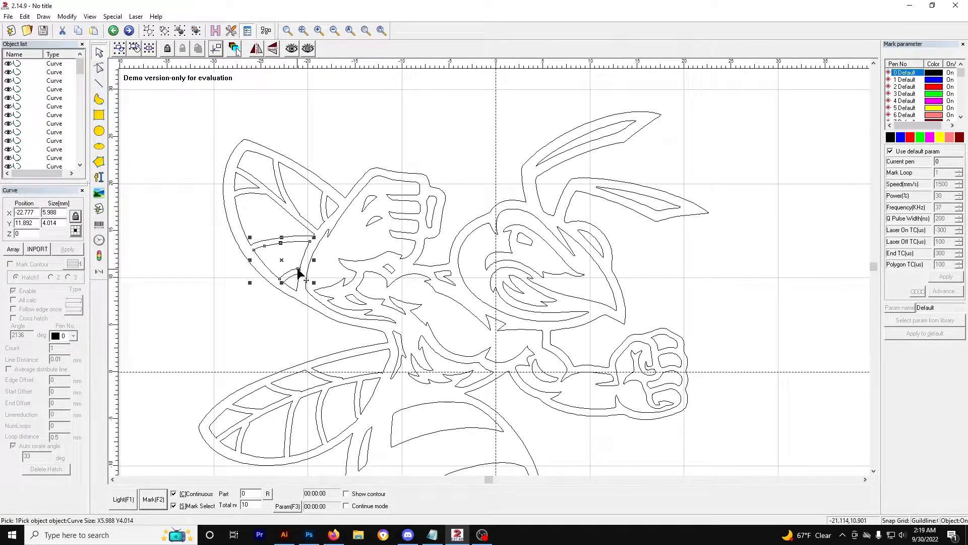
key("Delete")
key("ctrl+z")
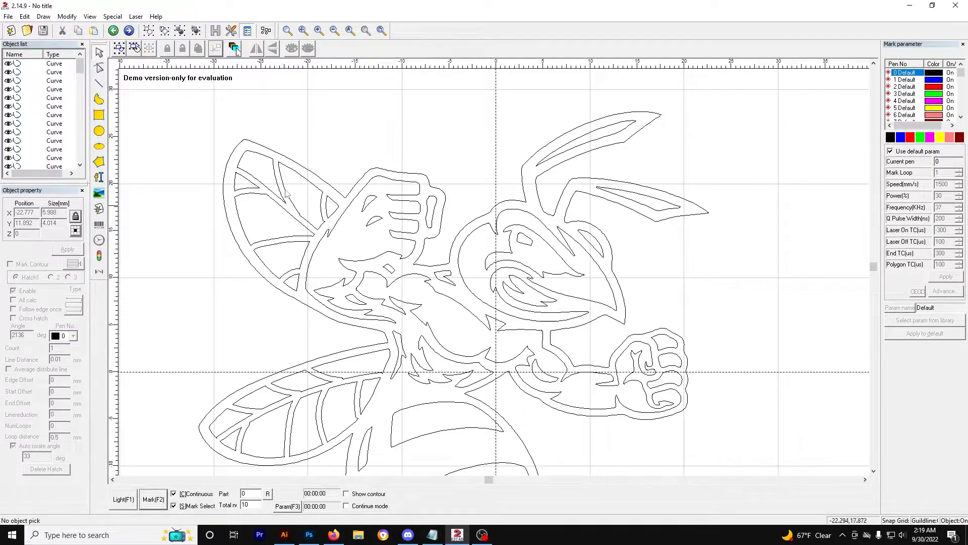
Step: Select the left wing curves together with the rest of the hornet and combine them into one object
left_click(254, 150)
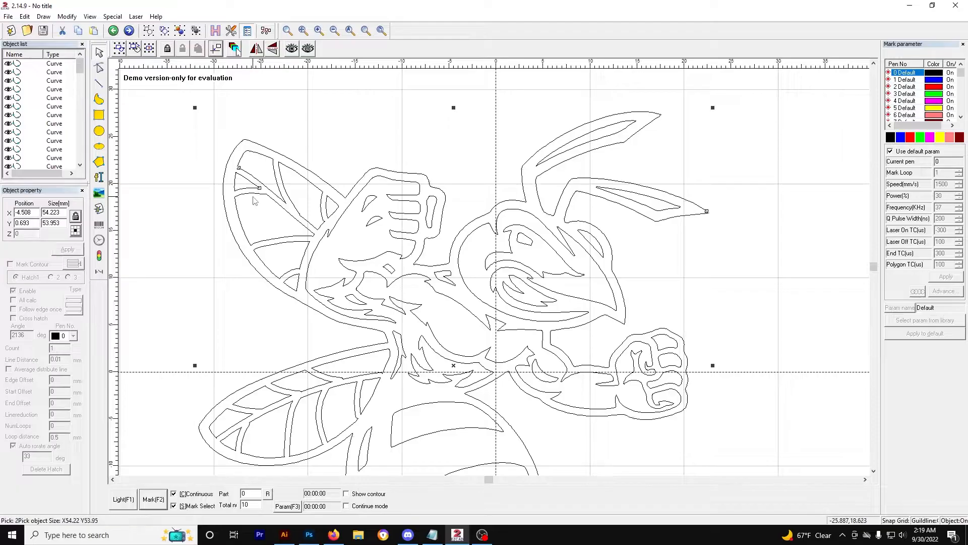
left_click(289, 242, "shift")
left_click(298, 280, "shift")
left_click(325, 217, "shift")
left_click(328, 218, "shift")
left_click(323, 203, "shift")
left_click(148, 31)
Step: Fill the combined hornet with a default hatch, zoom out to view it, then undo the hatch
left_click(215, 31)
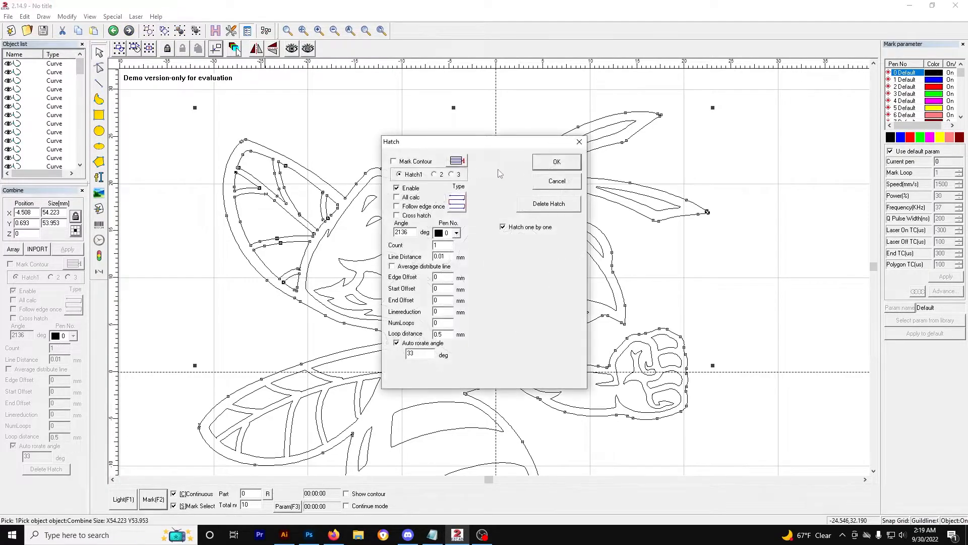
left_click(557, 162)
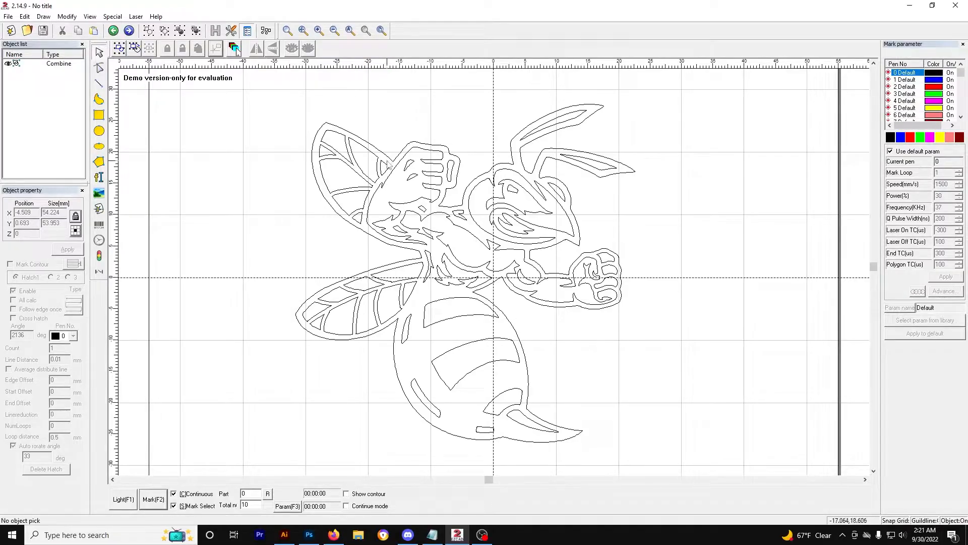
left_click(364, 143)
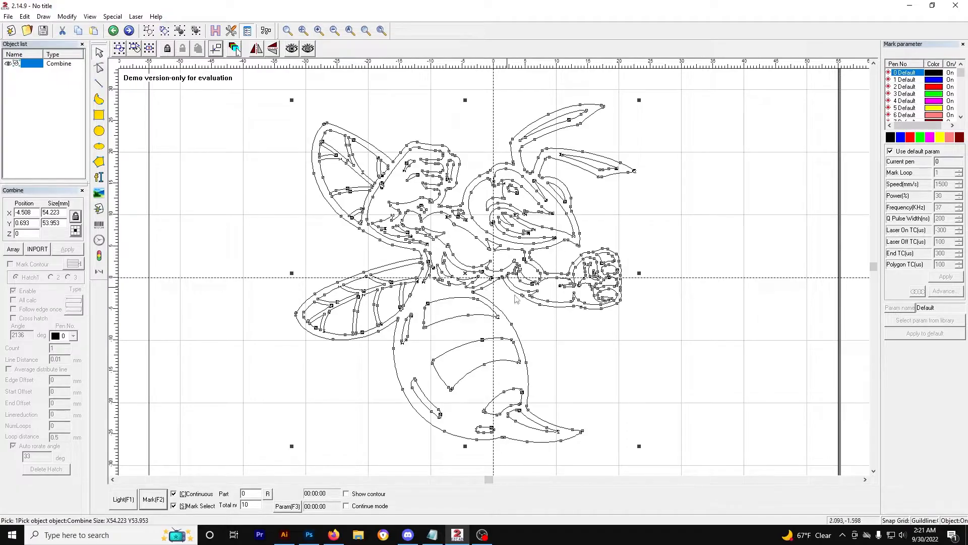
left_click(215, 30)
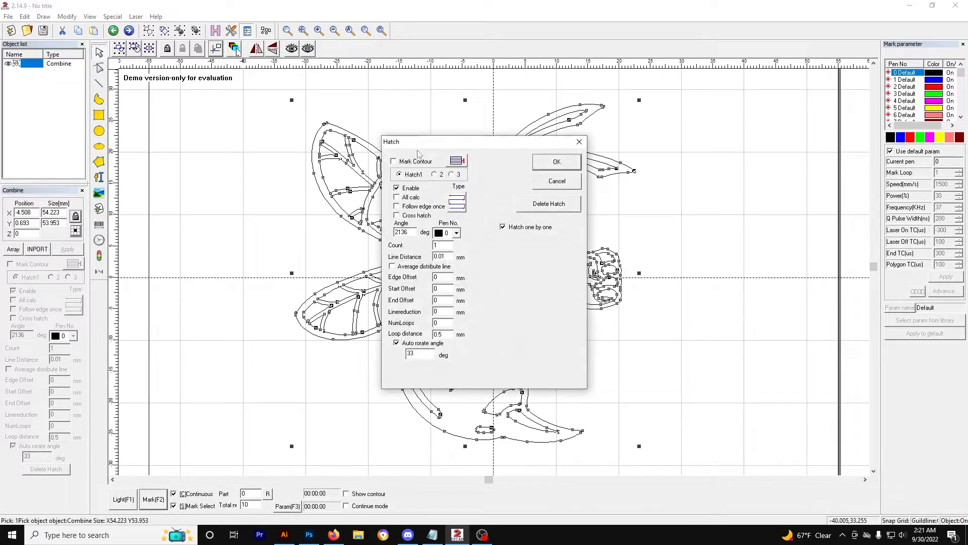
left_click(555, 162)
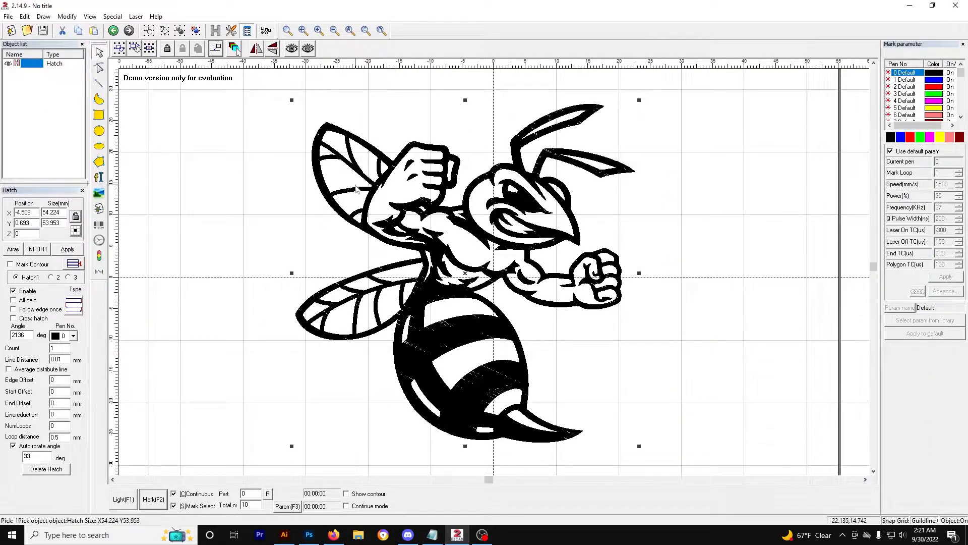
left_click(245, 114)
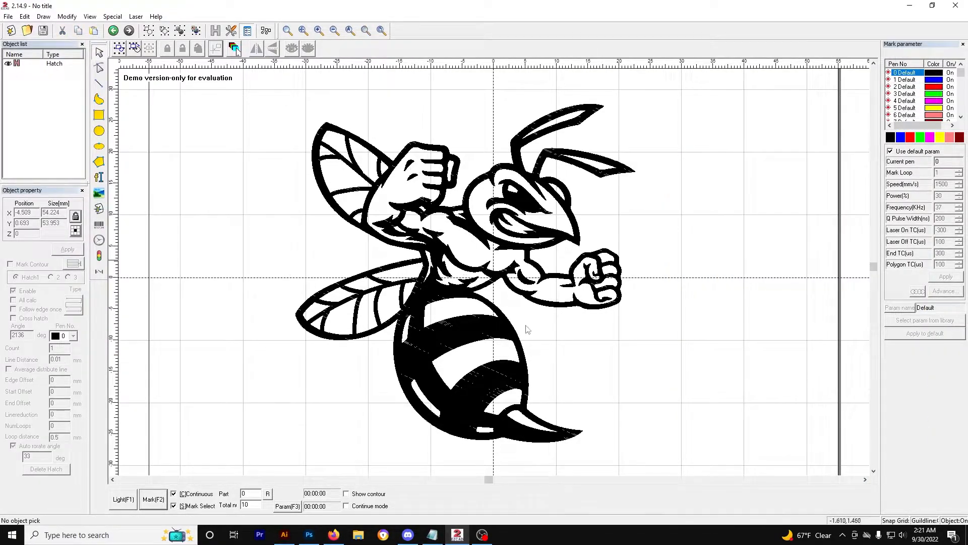
scroll(733, 456, "down", 1)
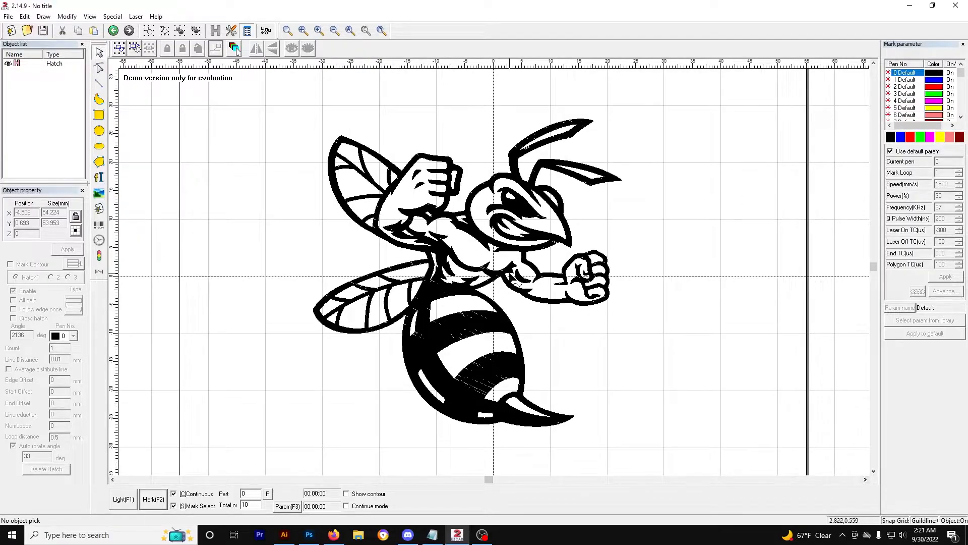
left_click(506, 272)
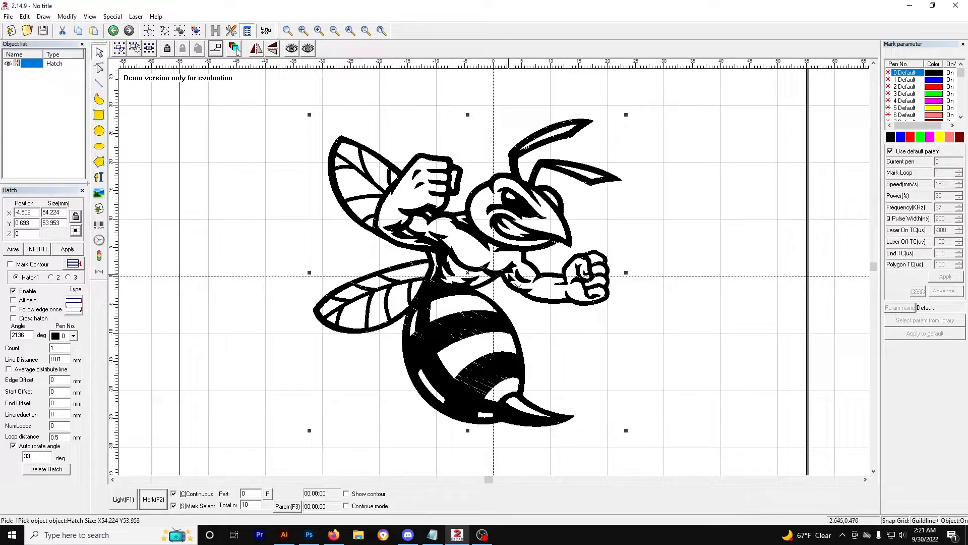
key("ctrl+z")
Step: Zoom and pan around the combined hornet and inspect its curve nodes with the node editing tool
scroll(655, 353, "up", 3)
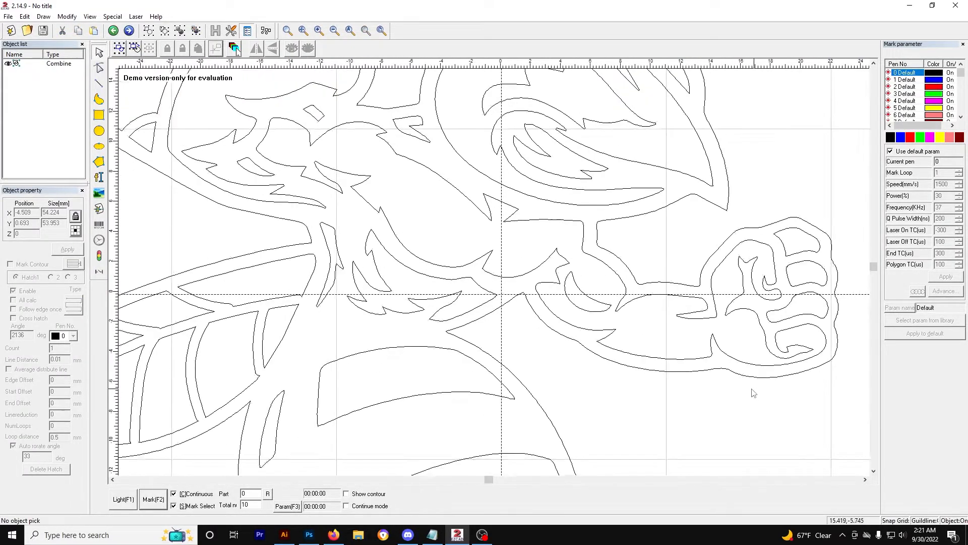
scroll(706, 393, "down", 4)
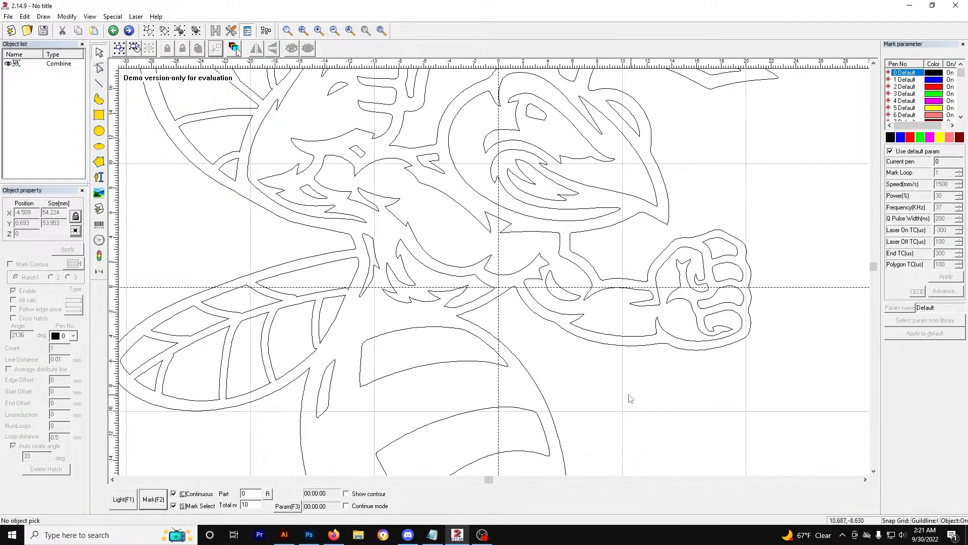
left_click(874, 472)
left_click(874, 472)
left_click(874, 472)
left_click(874, 472)
scroll(615, 365, "up", 3)
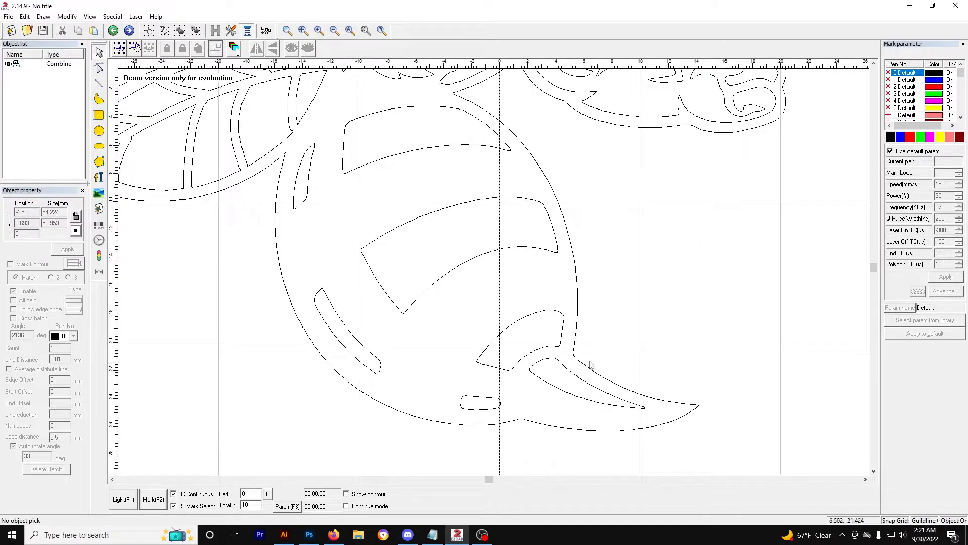
left_click(575, 345)
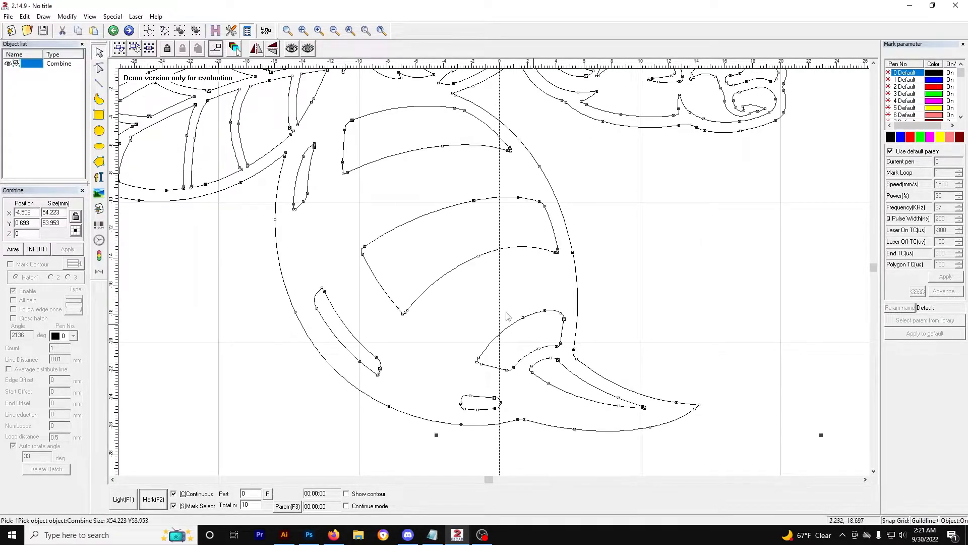
left_click(99, 68)
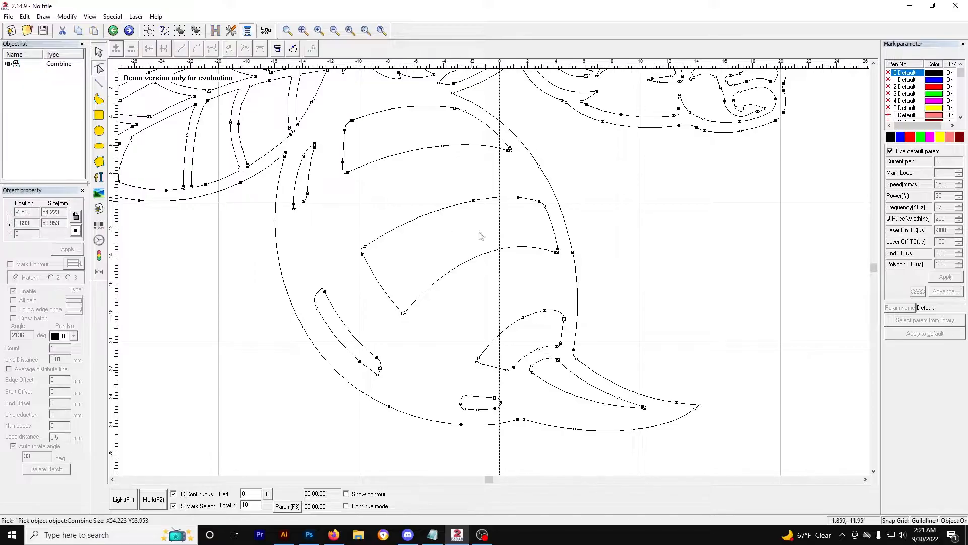
scroll(227, 205, "down", 4)
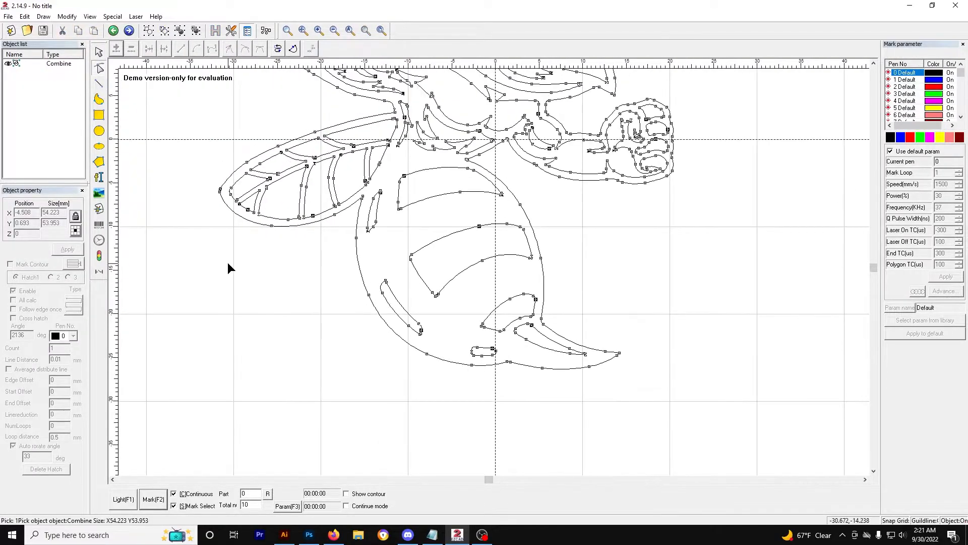
left_click(301, 214)
scroll(301, 215, "down", 1)
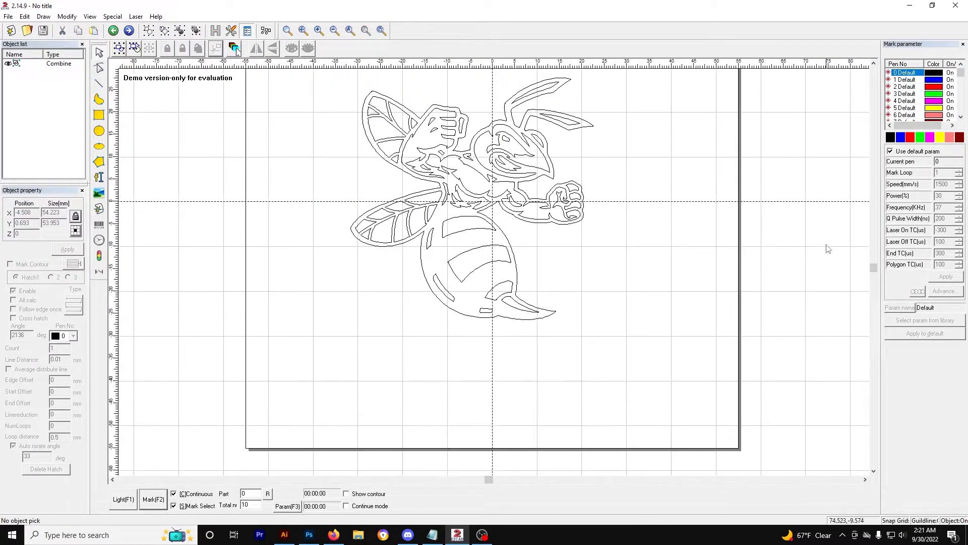
scroll(598, 332, "up", 3)
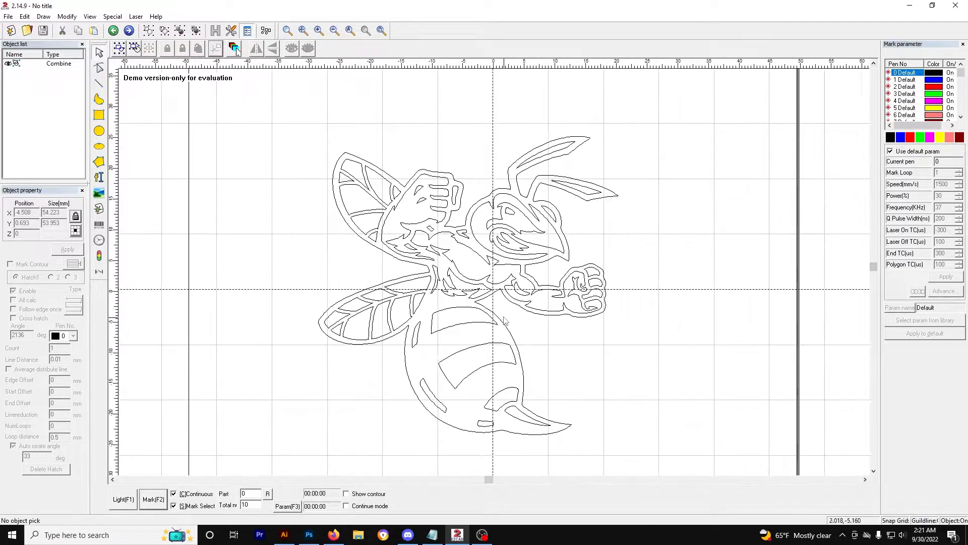
left_click(873, 470)
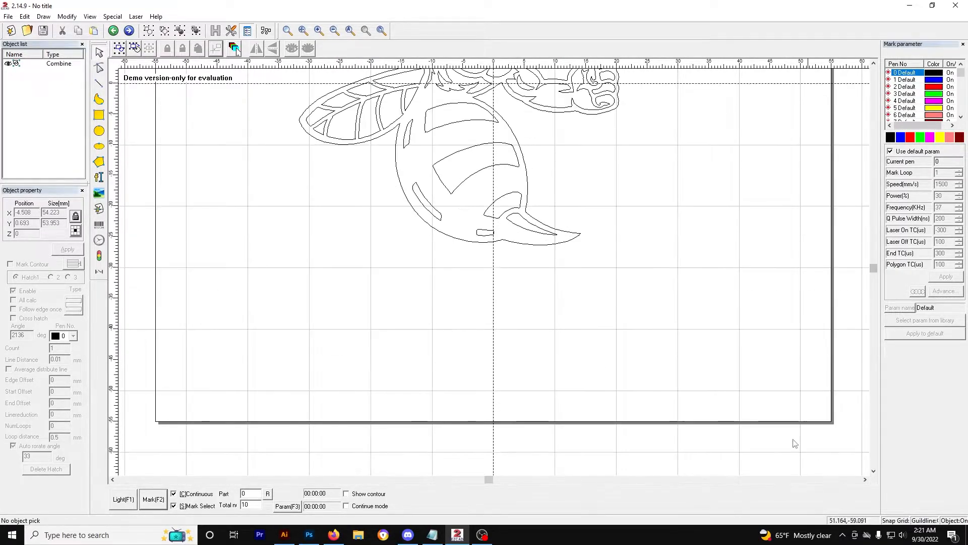
left_click(873, 64)
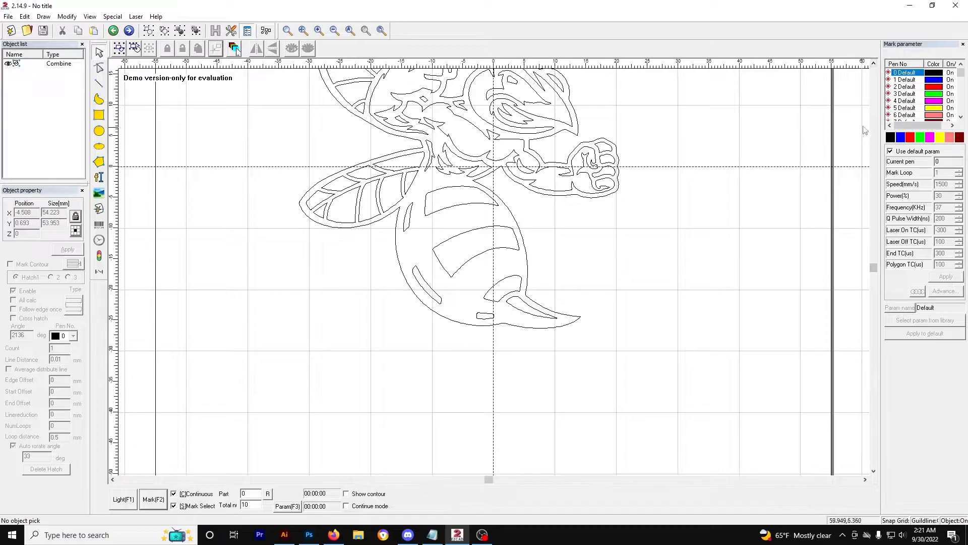
left_click(874, 64)
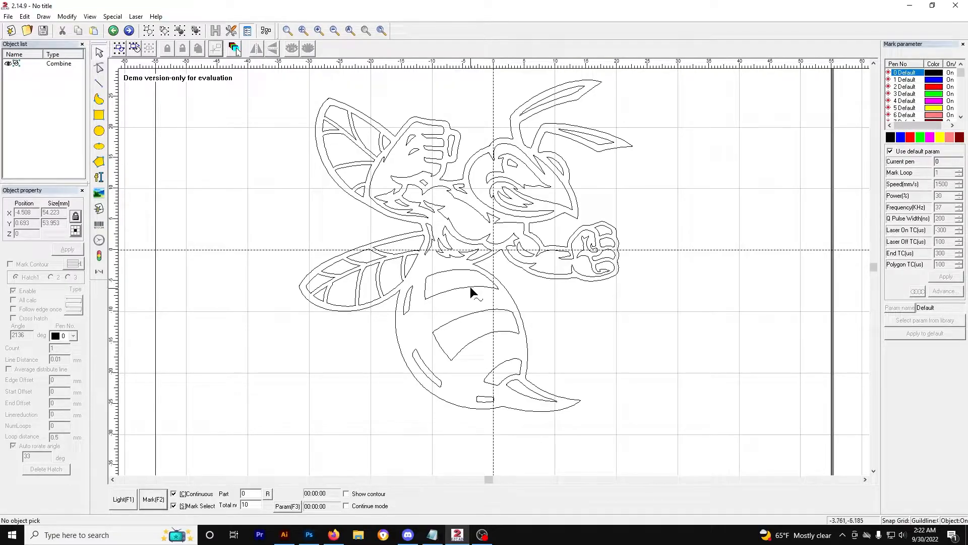
Step: Select the combined hornet and zoom in on the stinger tip to inspect its nodes
left_click(318, 146)
scroll(338, 146, "down", 2)
scroll(509, 188, "up", 4)
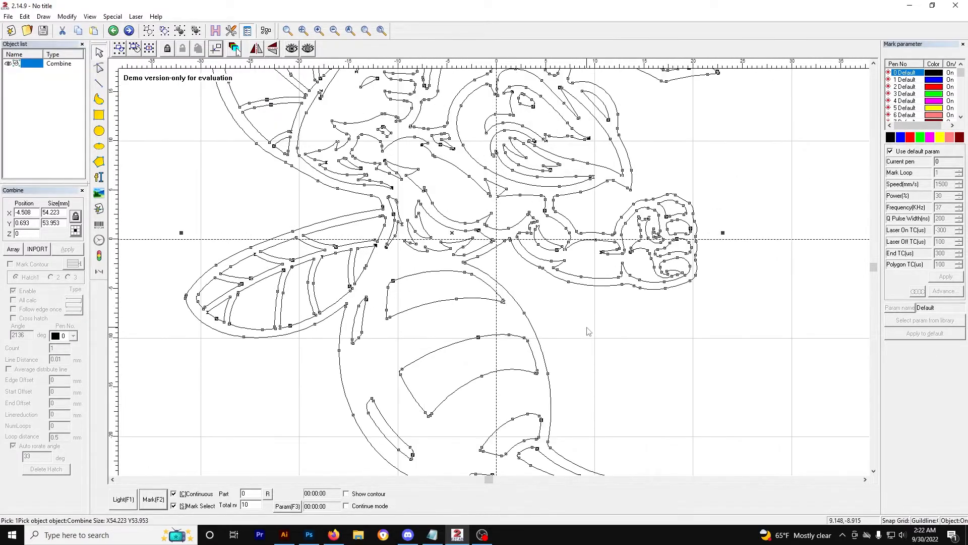
scroll(588, 331, "up", 3)
left_click(873, 470)
left_click(877, 471)
scroll(811, 456, "up", 1)
left_click(866, 480)
left_click(866, 480)
left_click(866, 480)
left_click(875, 472)
left_click(874, 472)
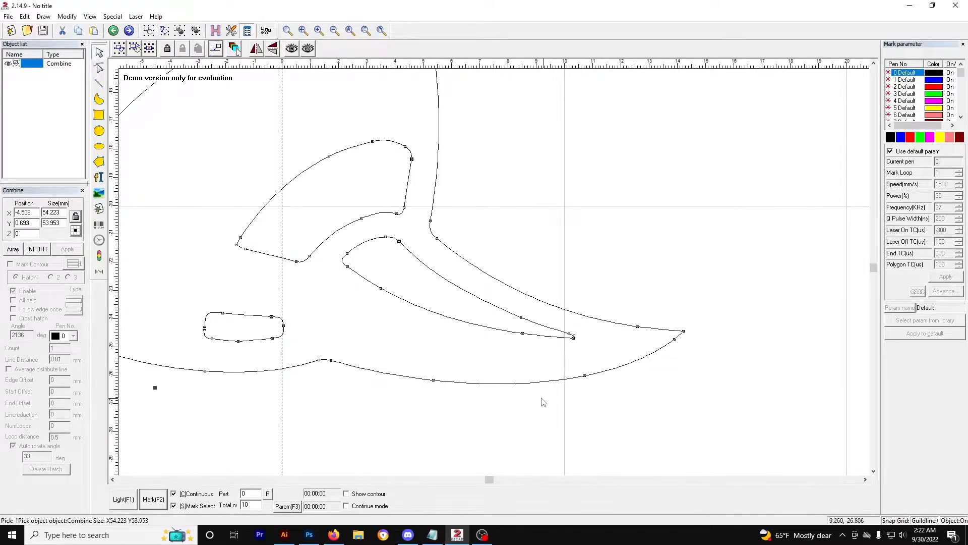
scroll(433, 383, "up", 4)
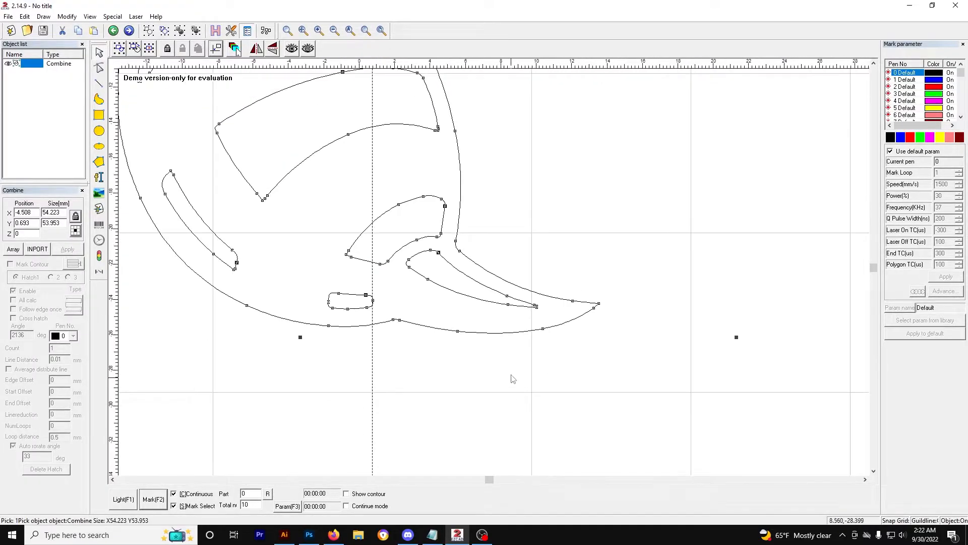
scroll(580, 377, "up", 1)
scroll(708, 353, "up", 1)
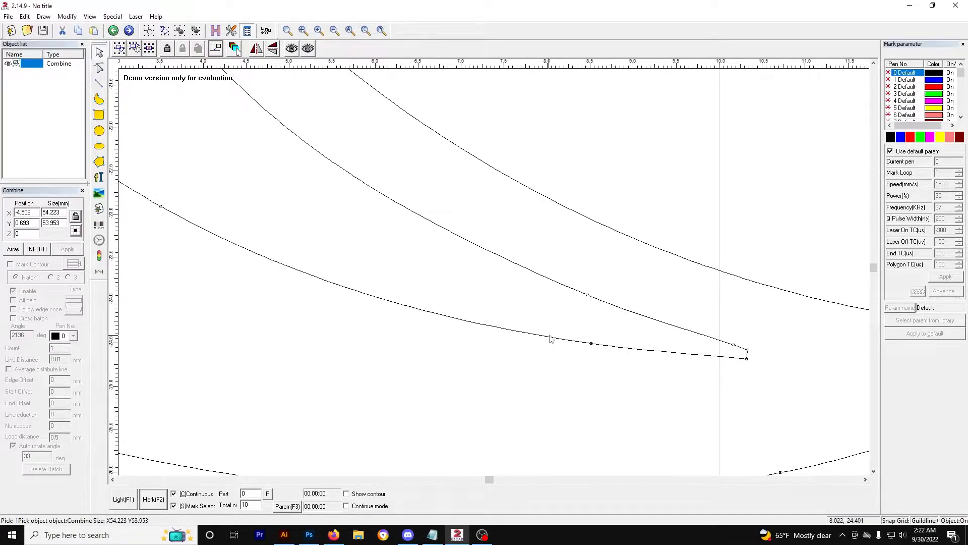
scroll(419, 222, "down", 4)
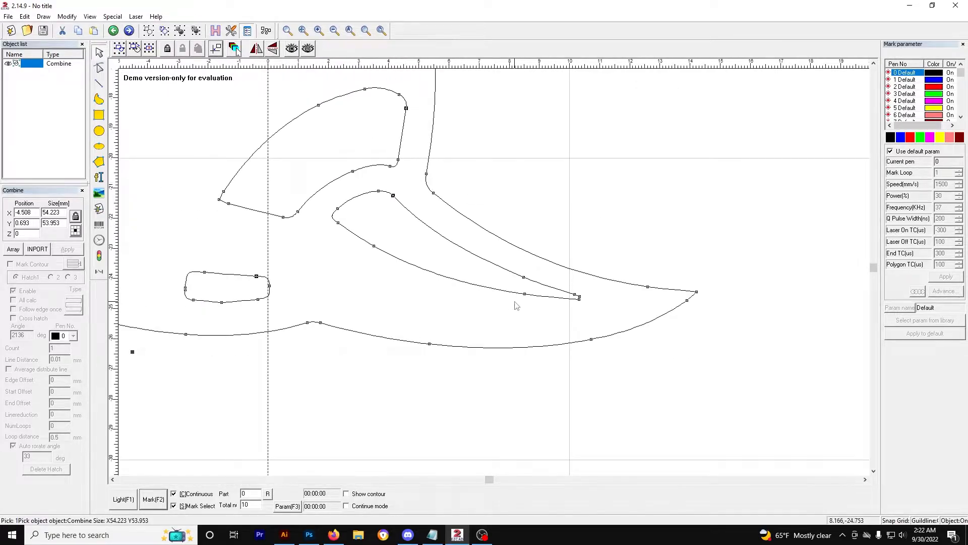
scroll(624, 329, "up", 5)
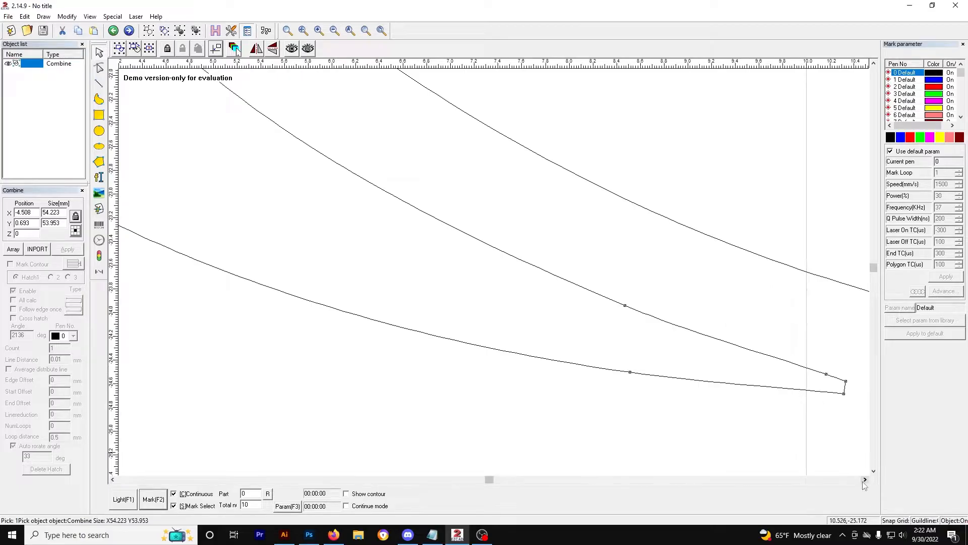
scroll(474, 303, "up", 5)
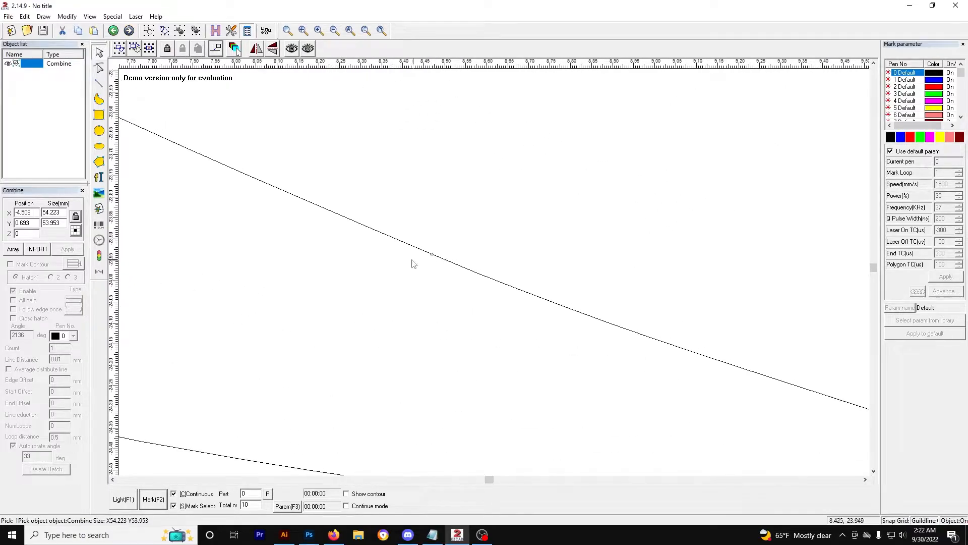
Step: Break the stinger's curve at a node near its tip using the node editing tool
scroll(413, 262, "up", 2)
left_click(99, 68)
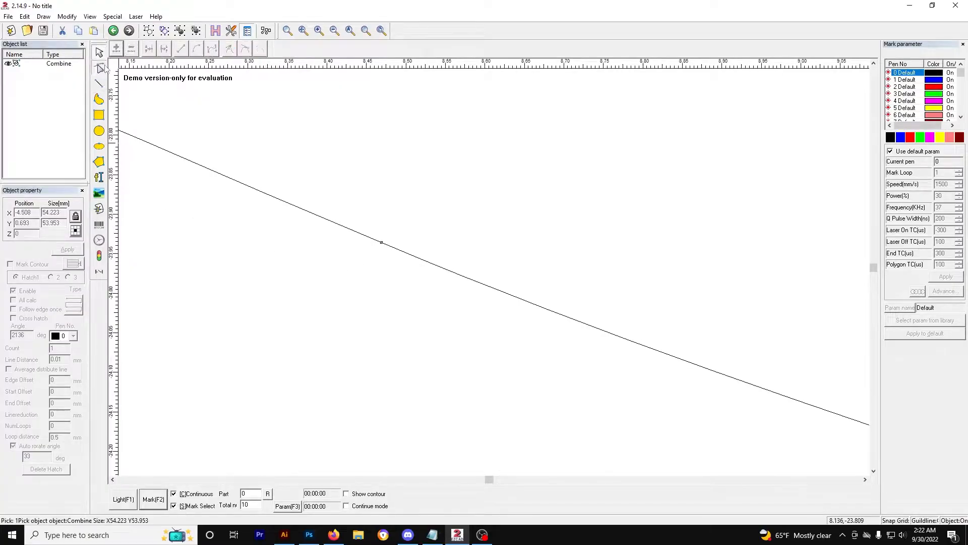
left_click(381, 243)
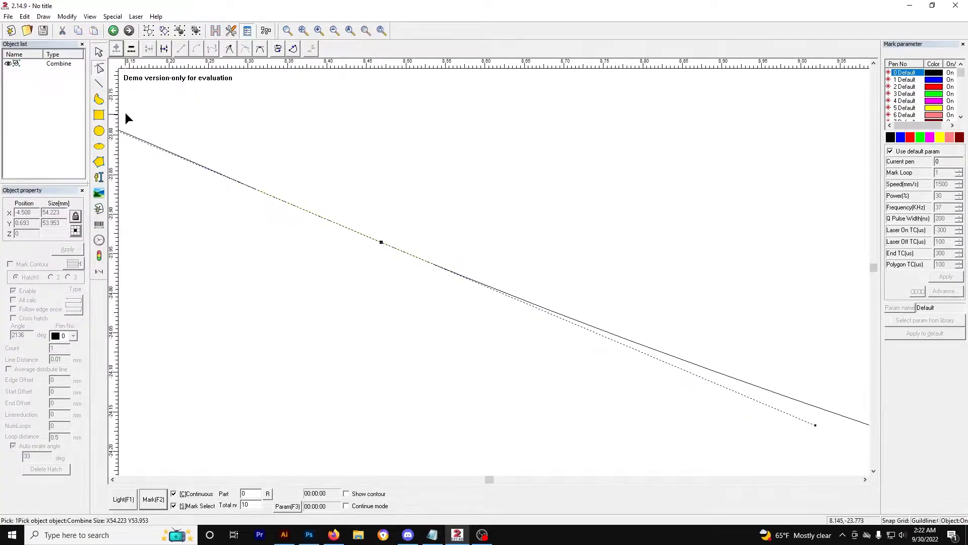
left_click(165, 50)
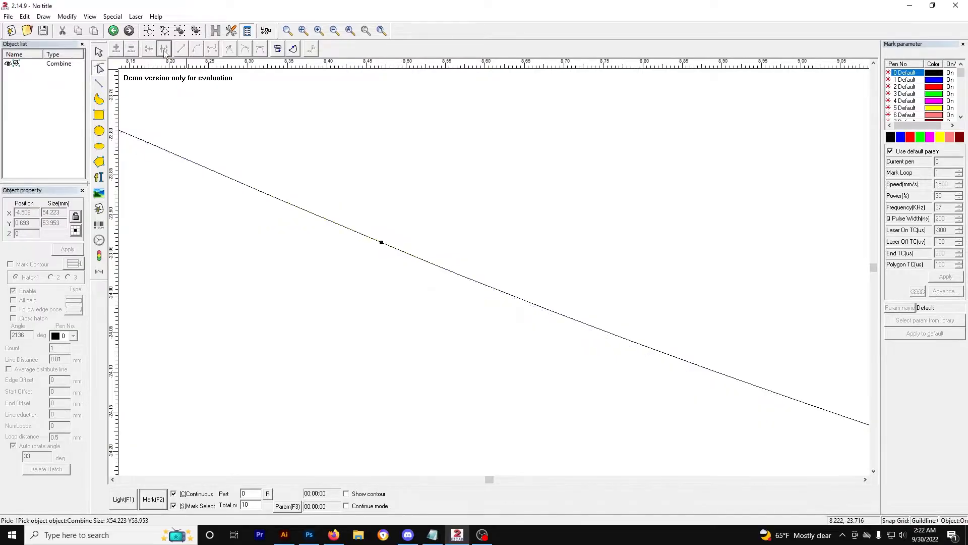
left_click(380, 243)
scroll(561, 294, "down", 3)
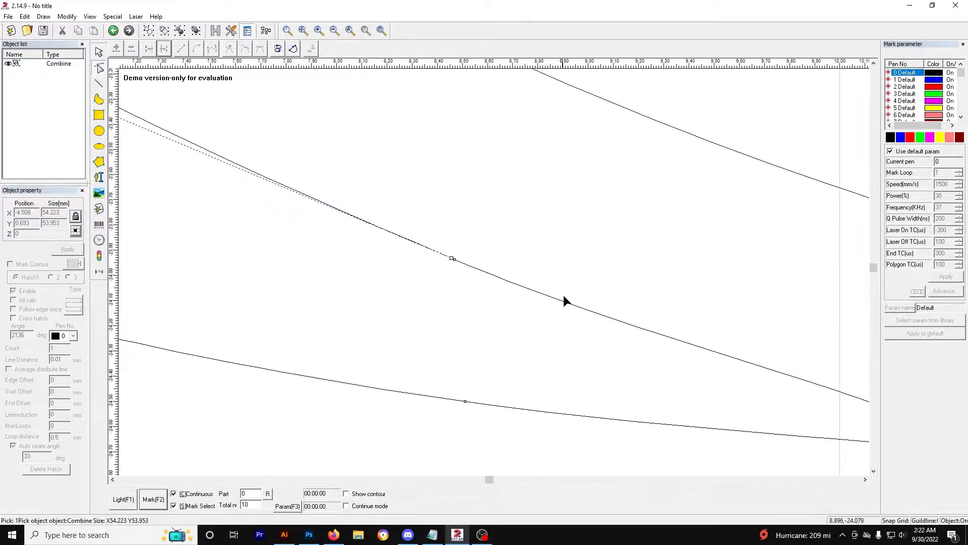
Step: Break the stinger's curve at a second node further along its lower edge
scroll(487, 404, "up", 2)
left_click(874, 471)
scroll(482, 412, "up", 2)
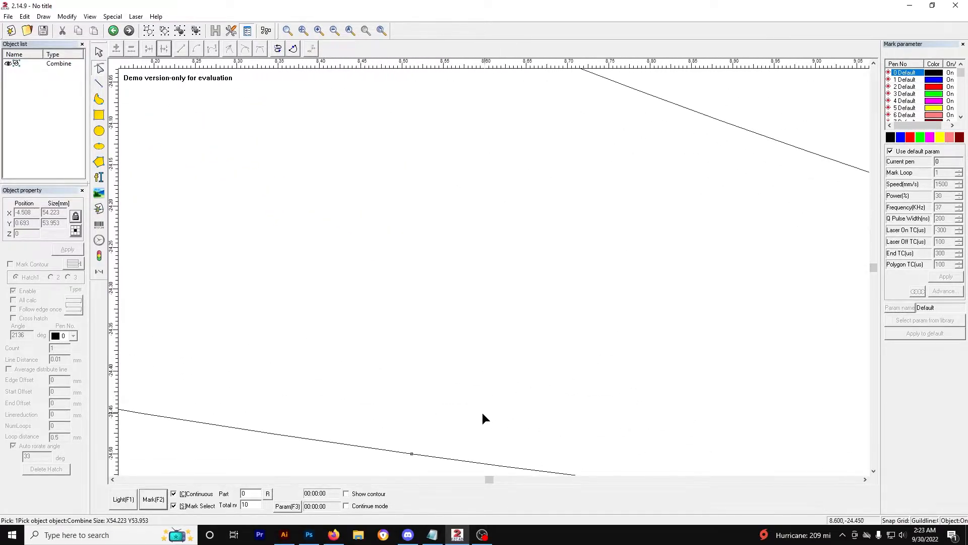
left_click(413, 453)
left_click(167, 52)
left_click(423, 456)
scroll(478, 383, "down", 10)
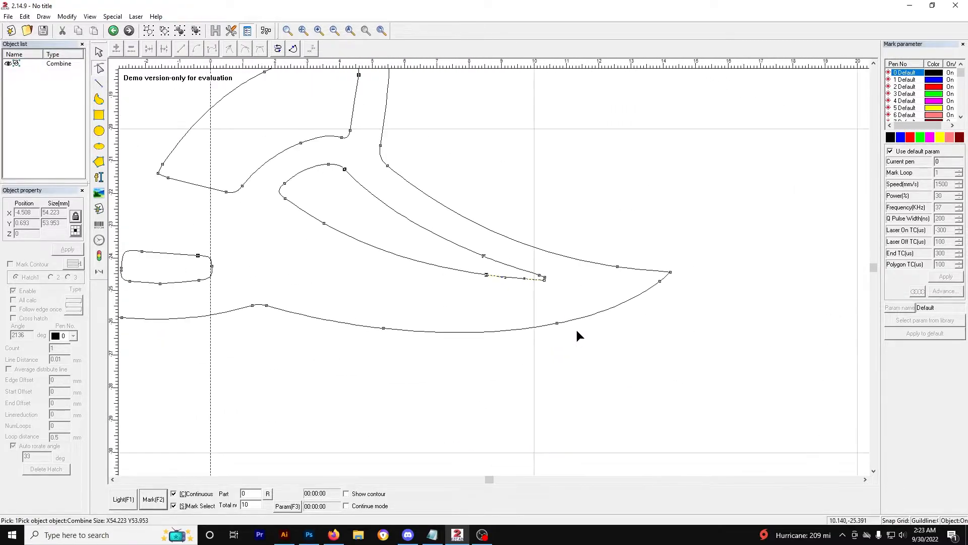
scroll(545, 325, "down", 4)
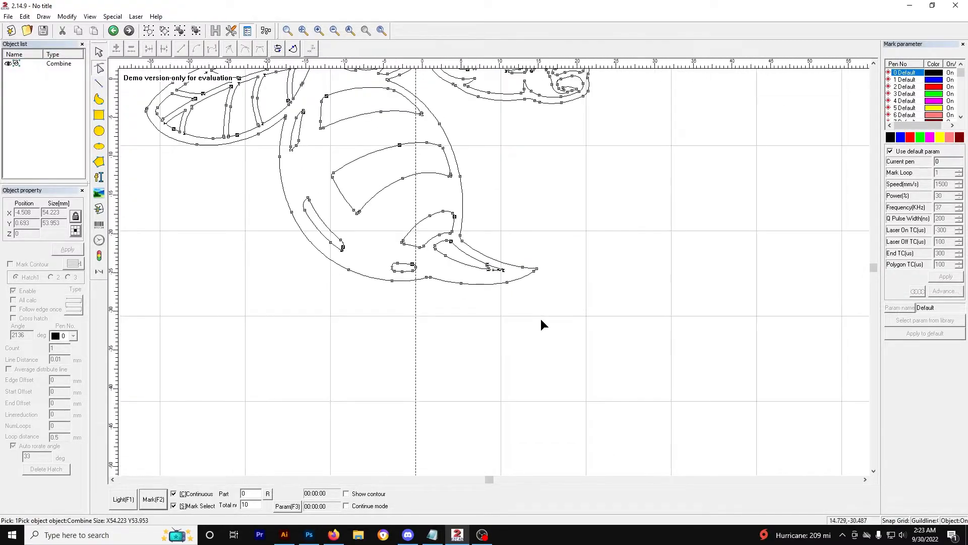
Step: Select the whole hornet and apply a default hatch fill to it
left_click(873, 63)
left_click(873, 64)
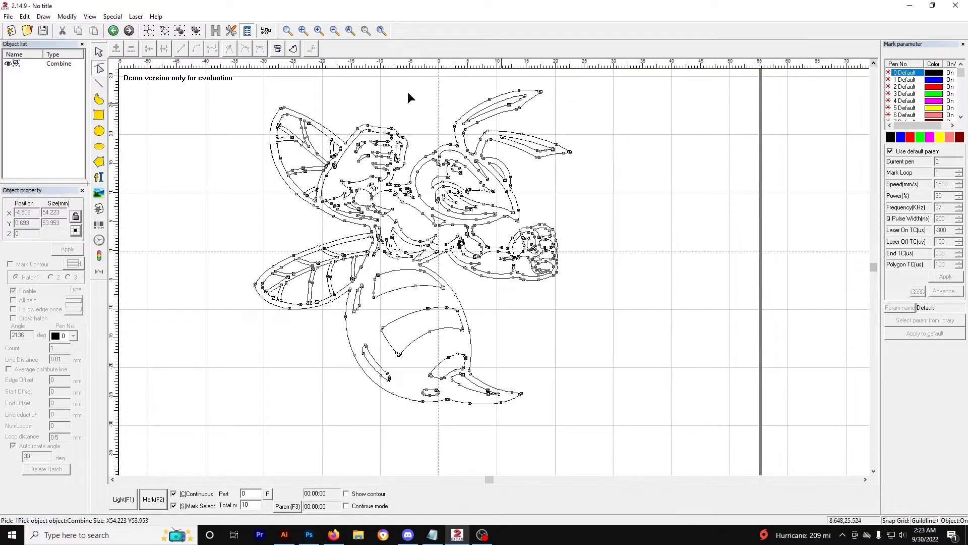
left_click(99, 52)
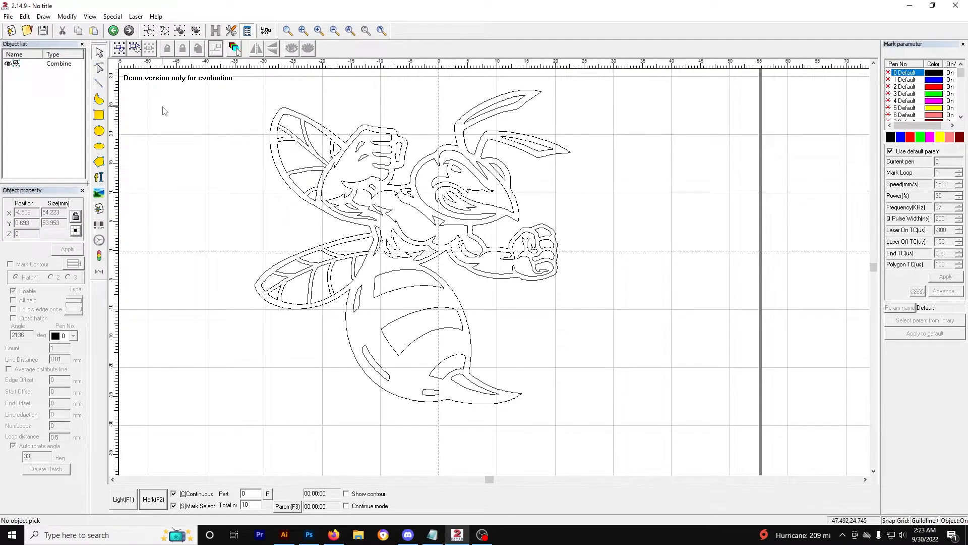
scroll(232, 164, "down", 1)
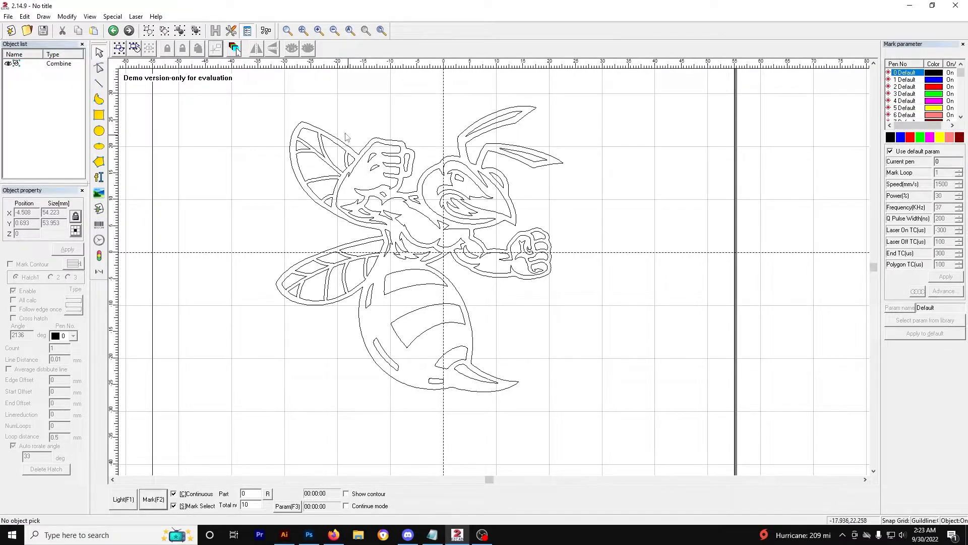
left_click_drag(243, 82, 634, 448)
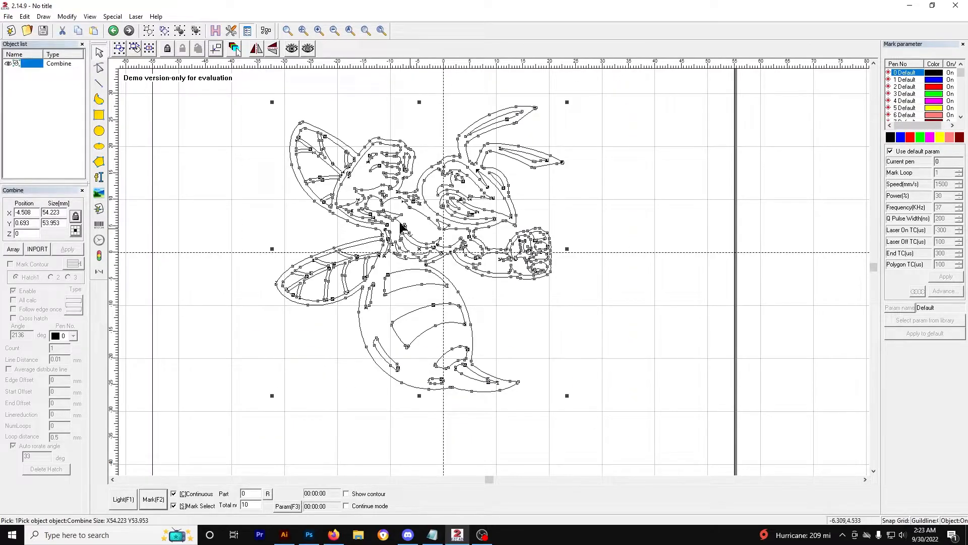
left_click(216, 30)
left_click(557, 162)
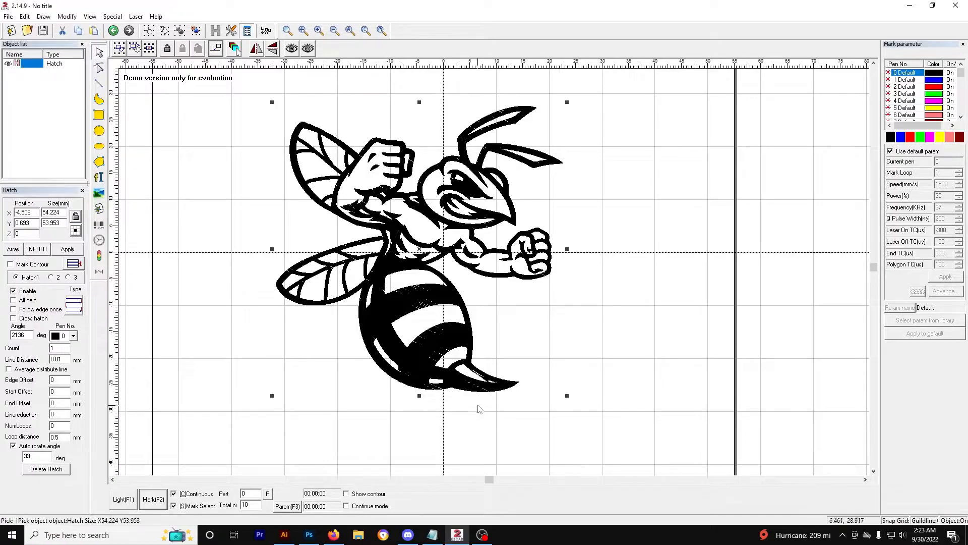
Step: Zoom in on the hatched stinger tip, undoing and redoing the hatch to compare the fill
scroll(489, 406, "up", 3)
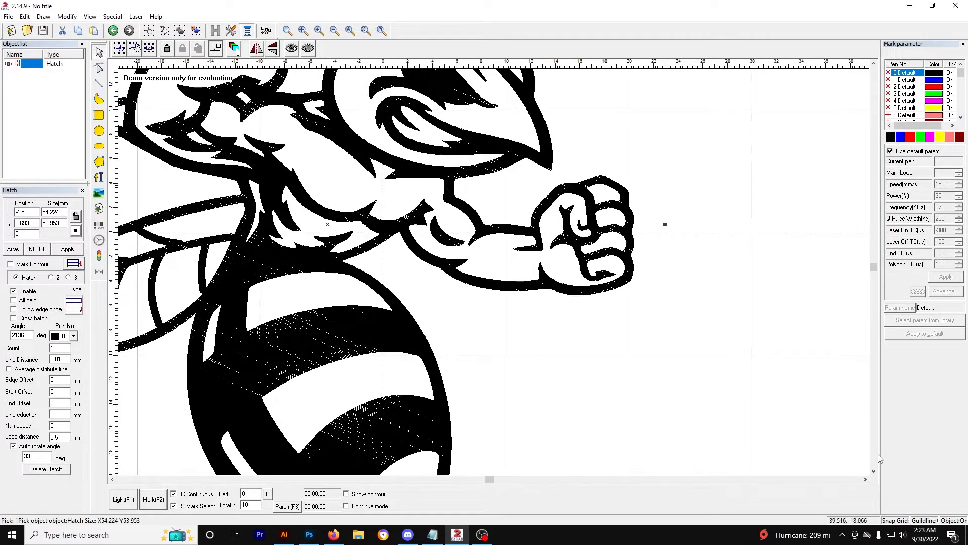
left_click(874, 472)
left_click(874, 472)
left_click(874, 472)
left_click(874, 472)
left_click(875, 472)
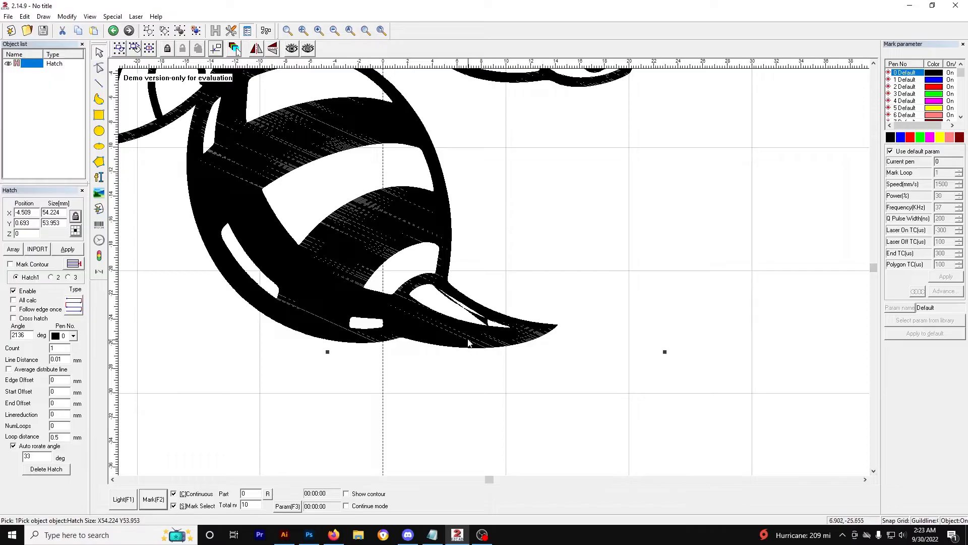
scroll(459, 337, "up", 4)
scroll(459, 337, "up", 1)
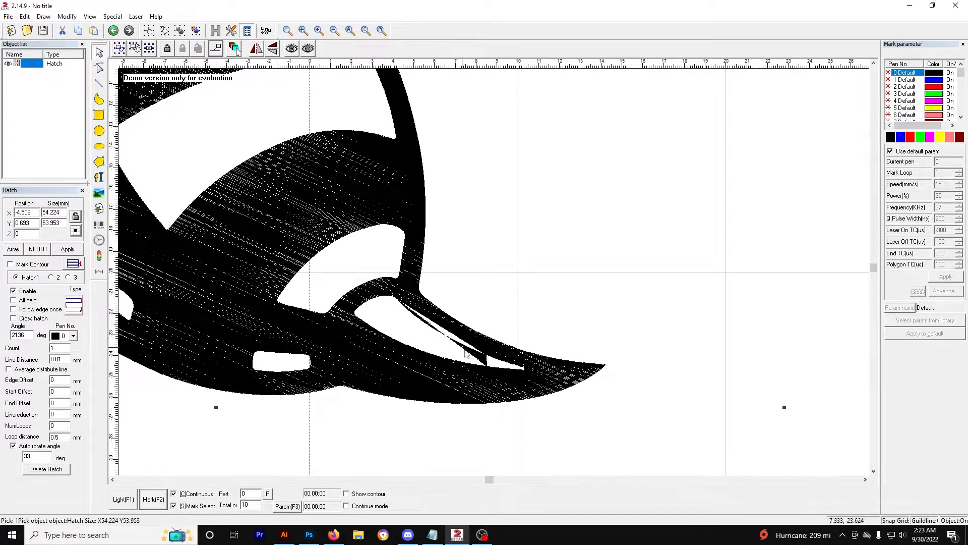
key("ctrl+z")
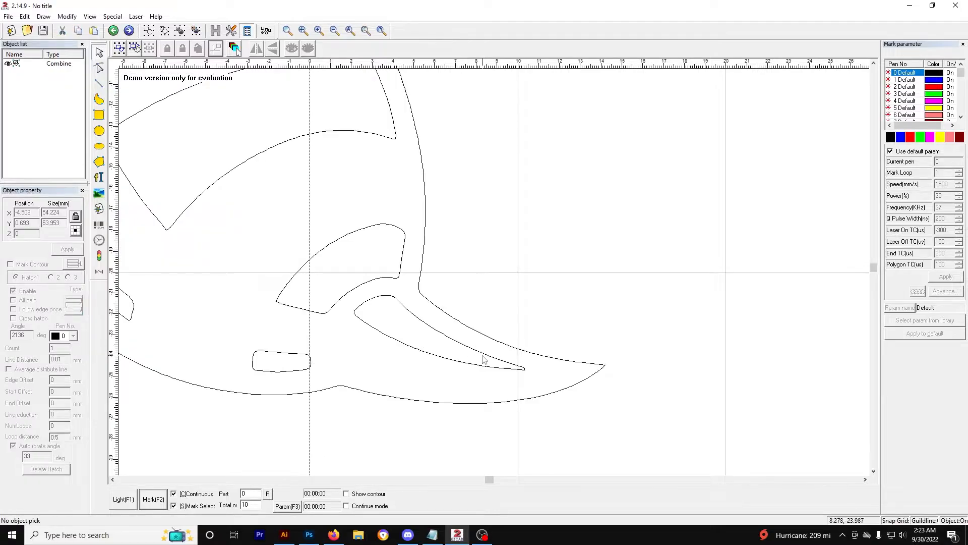
left_click(129, 30)
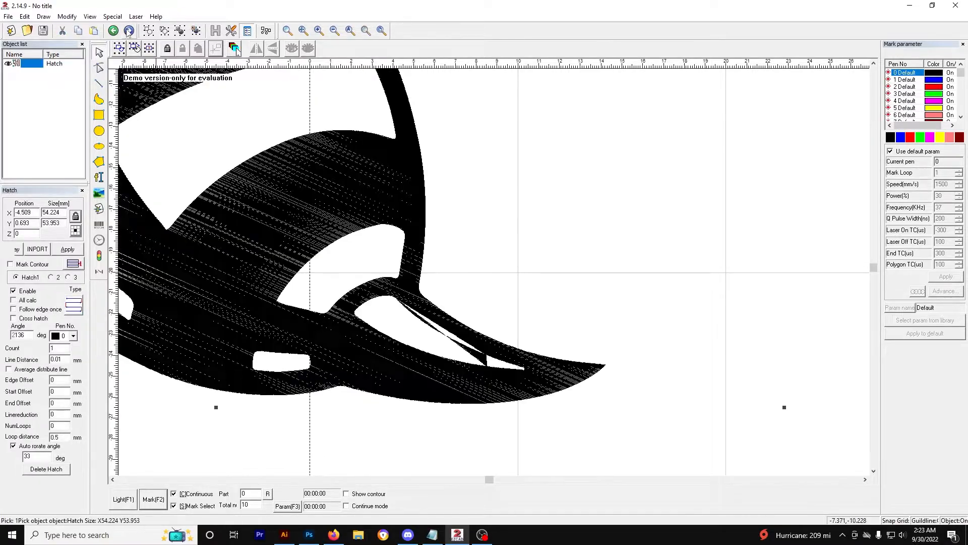
Step: Inspect the hatch fill around the stinger tip up close, then undo the hatch
scroll(377, 265, "down", 1)
scroll(377, 264, "down", 2)
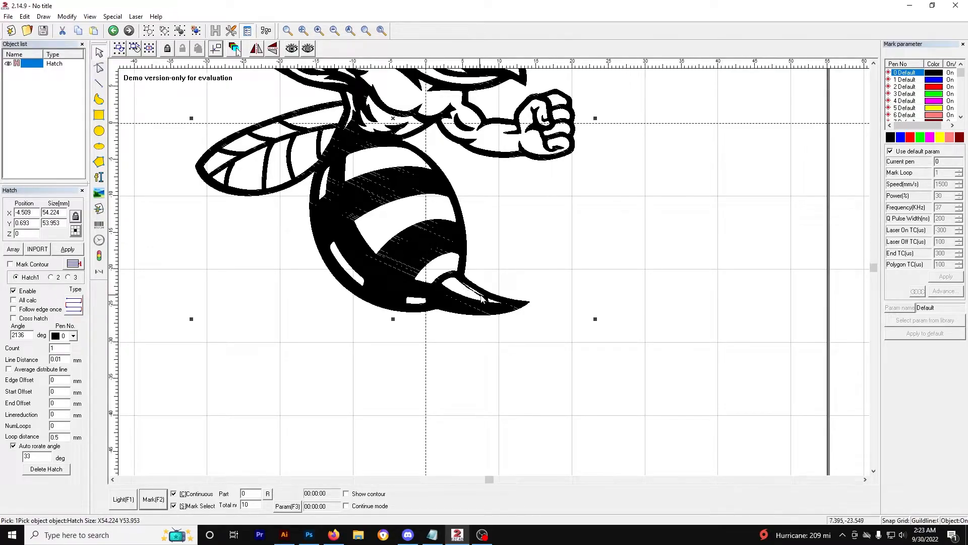
scroll(471, 308, "up", 1)
scroll(471, 309, "up", 3)
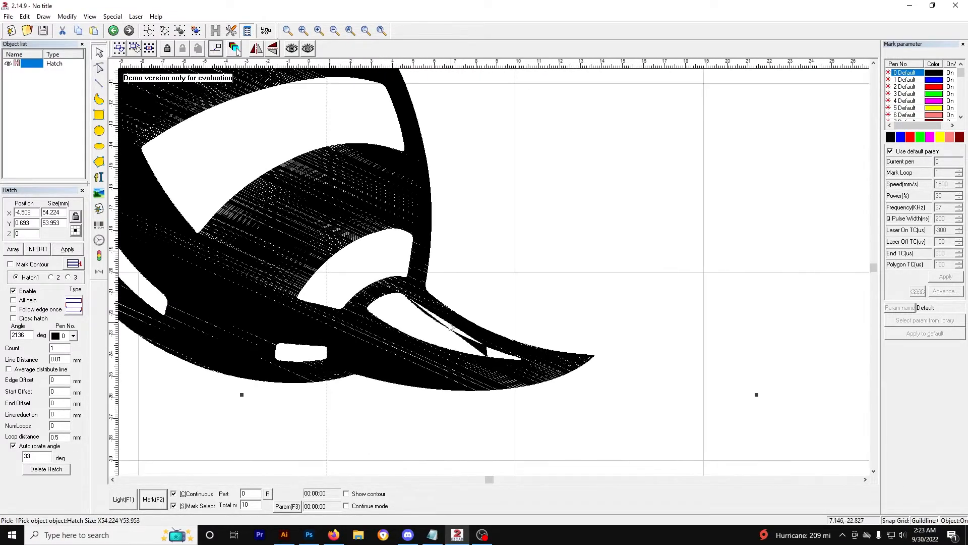
left_click(875, 470)
left_click(875, 470)
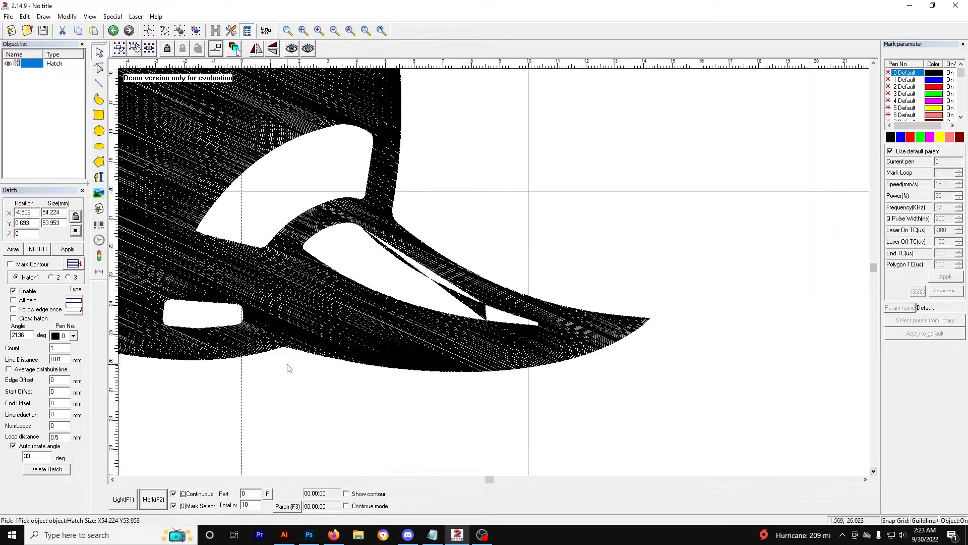
scroll(286, 365, "up", 1)
scroll(177, 398, "up", 3)
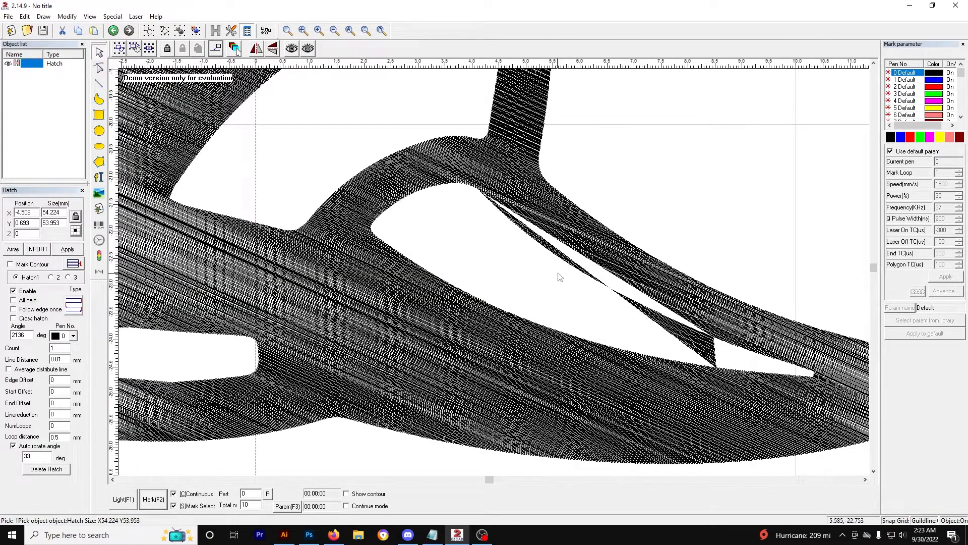
scroll(774, 401, "up", 2)
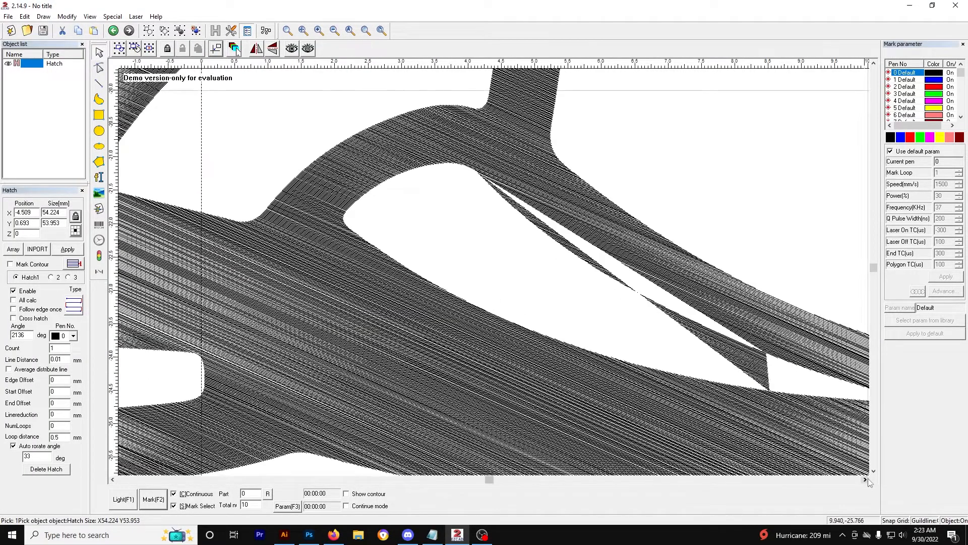
left_click(866, 479)
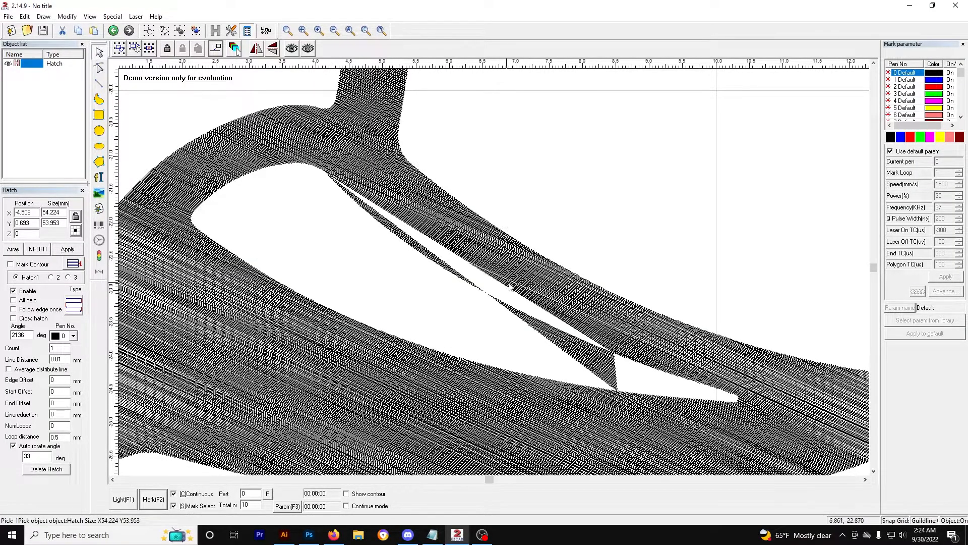
left_click(702, 383)
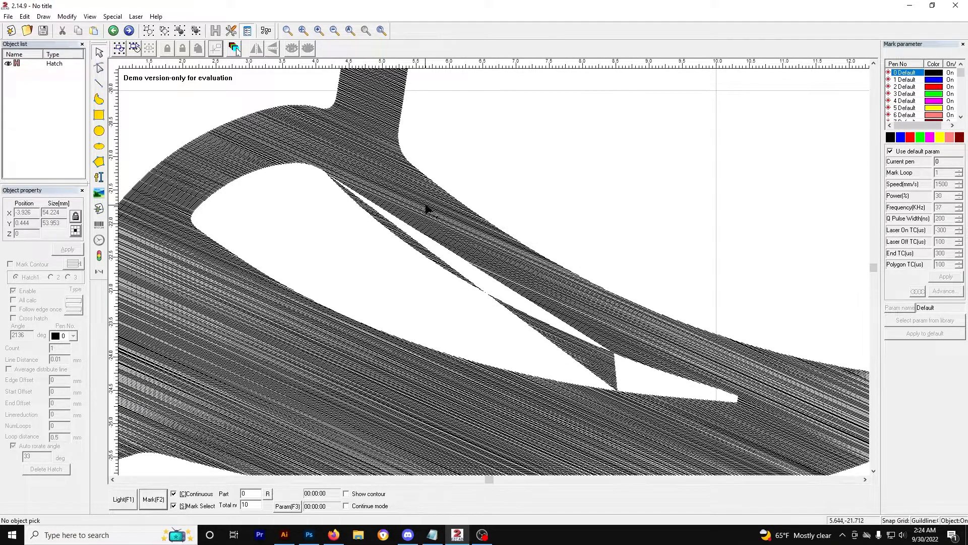
key("ctrl+z")
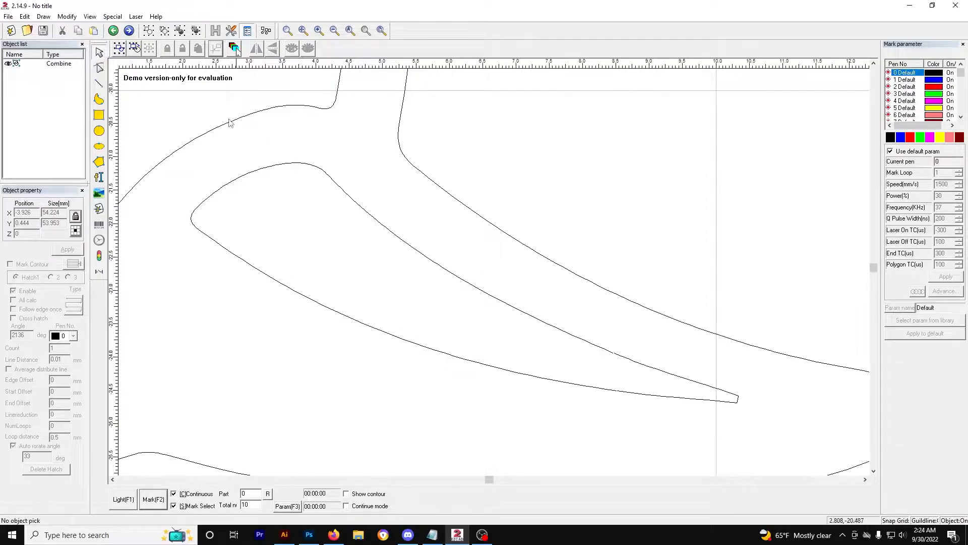
Step: Select the combined hornet with the node editing tool and zoom in on the stinger tip's nodes
left_click(99, 68)
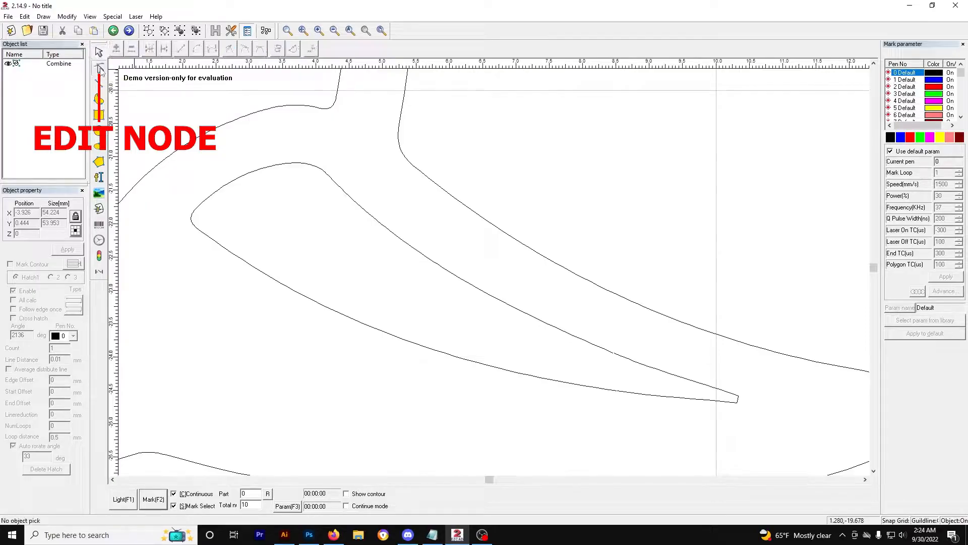
left_click(402, 240)
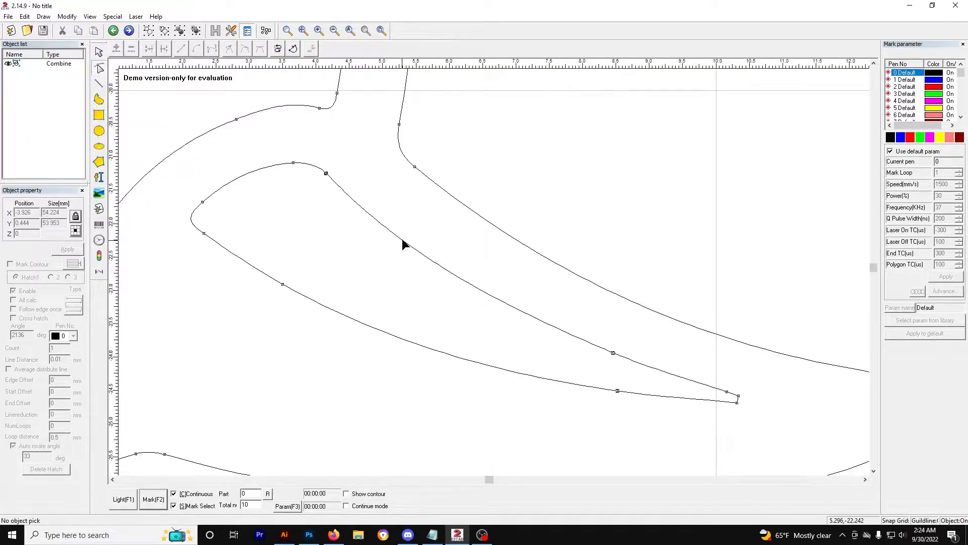
scroll(426, 194, "up", 2)
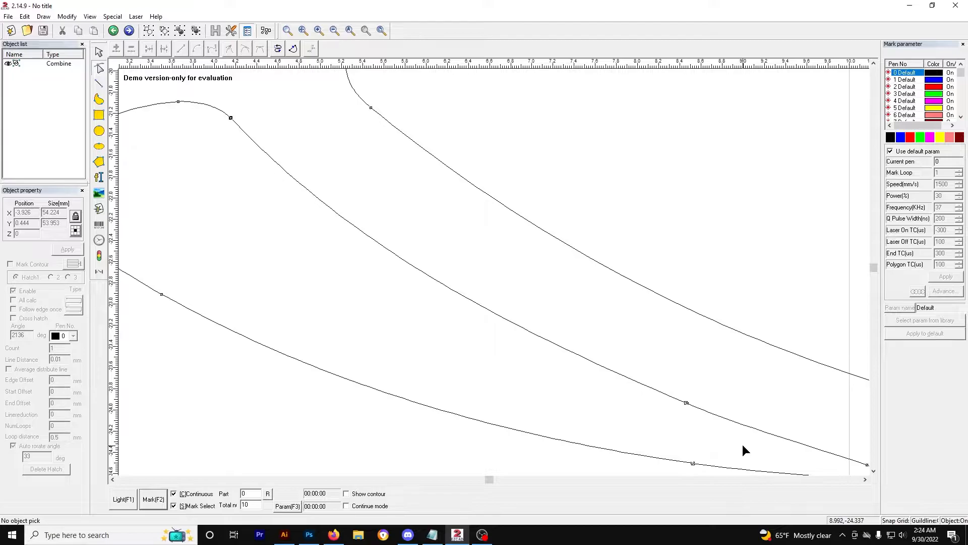
scroll(743, 450, "up", 1)
scroll(494, 263, "down", 1)
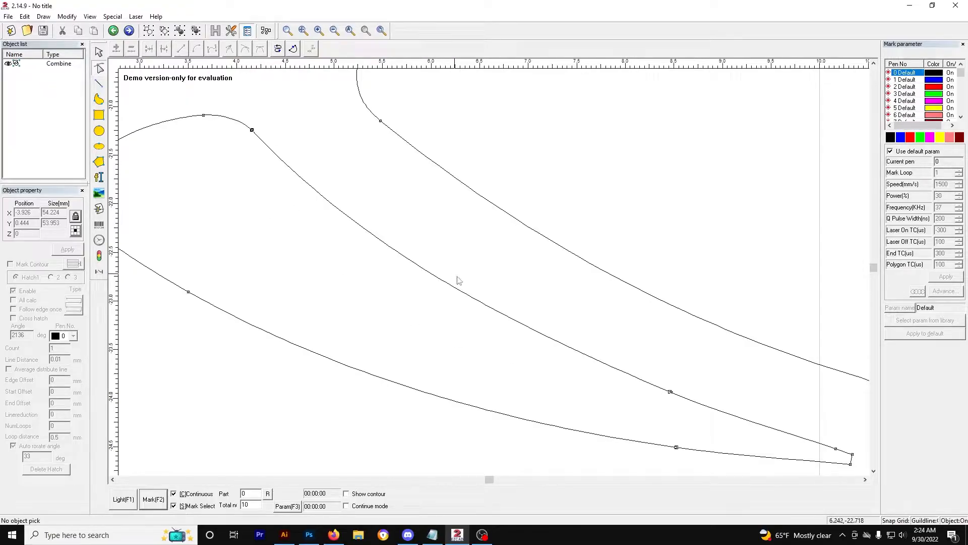
double_click(866, 479)
triple_click(873, 471)
scroll(574, 318, "up", 1)
scroll(574, 321, "up", 2)
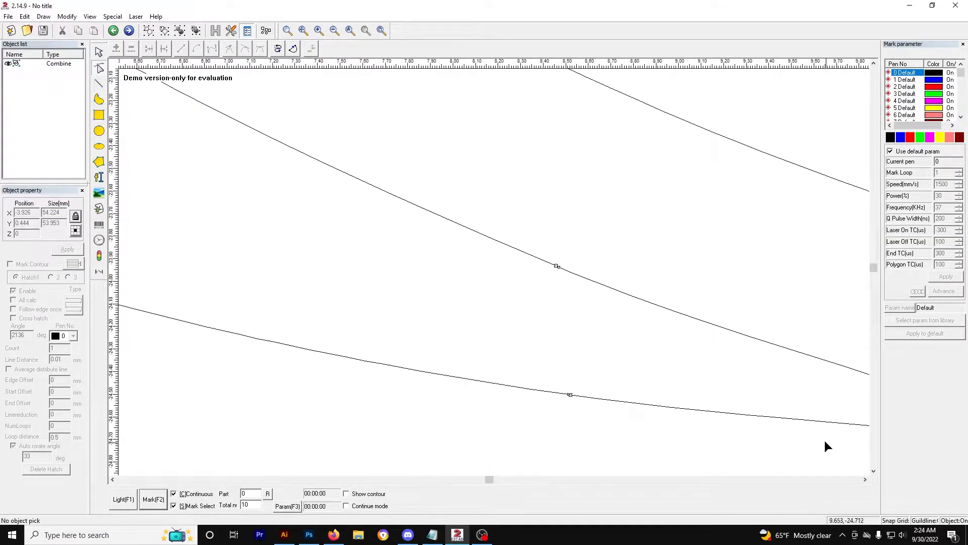
Step: Pan along the stinger's edges to inspect the nodes and segments near its tip
left_click(865, 479)
left_click(865, 479)
scroll(353, 300, "up", 2)
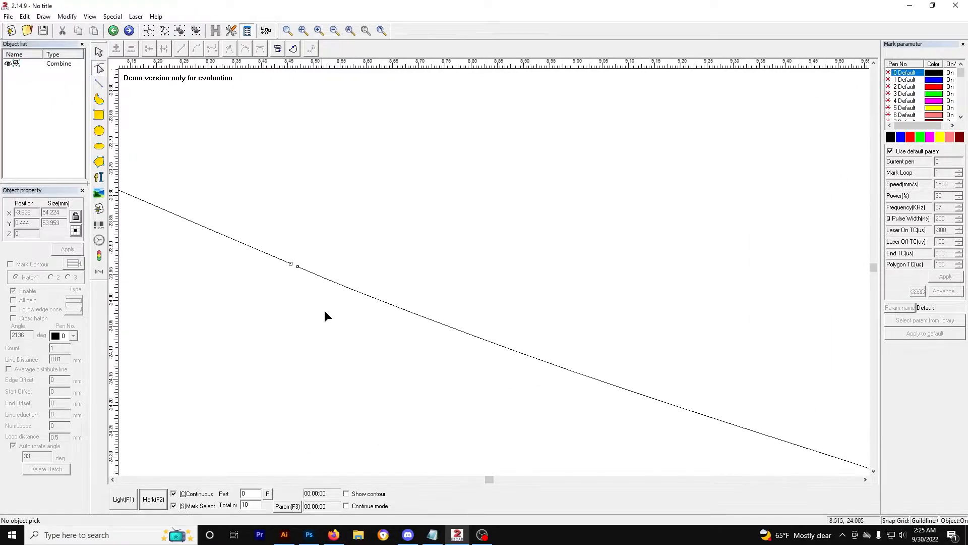
left_click(115, 479)
left_click(120, 478)
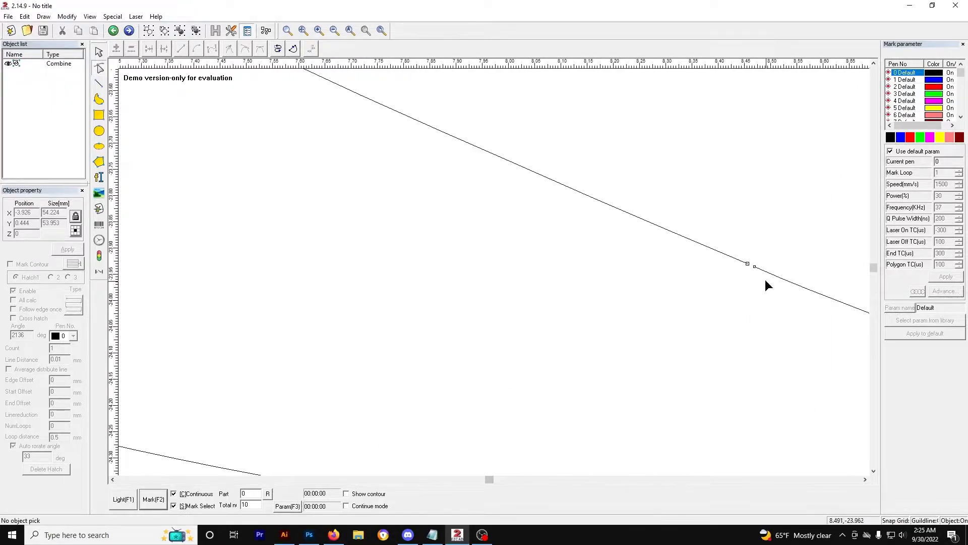
left_click(864, 481)
left_click(865, 480)
left_click(866, 480)
left_click(865, 480)
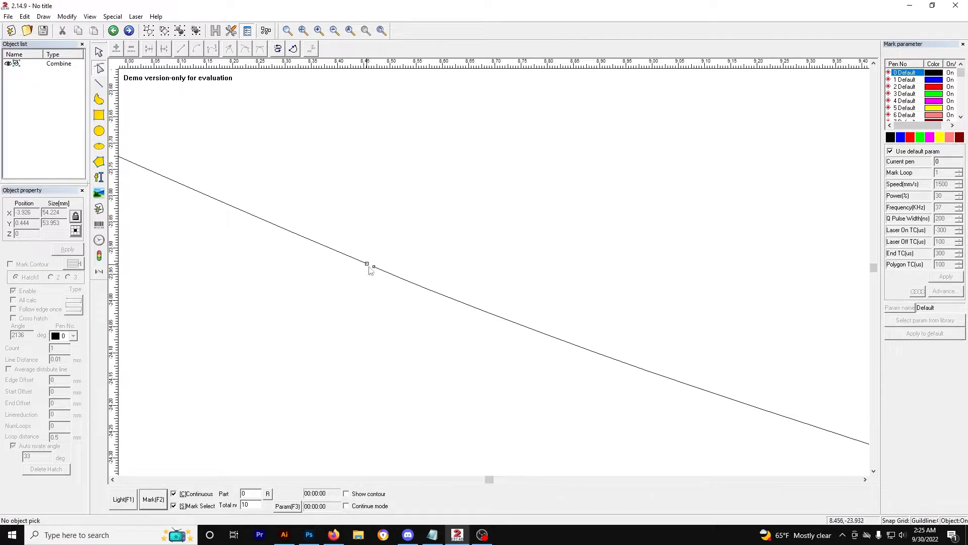
scroll(398, 288, "down", 2)
scroll(471, 313, "down", 2)
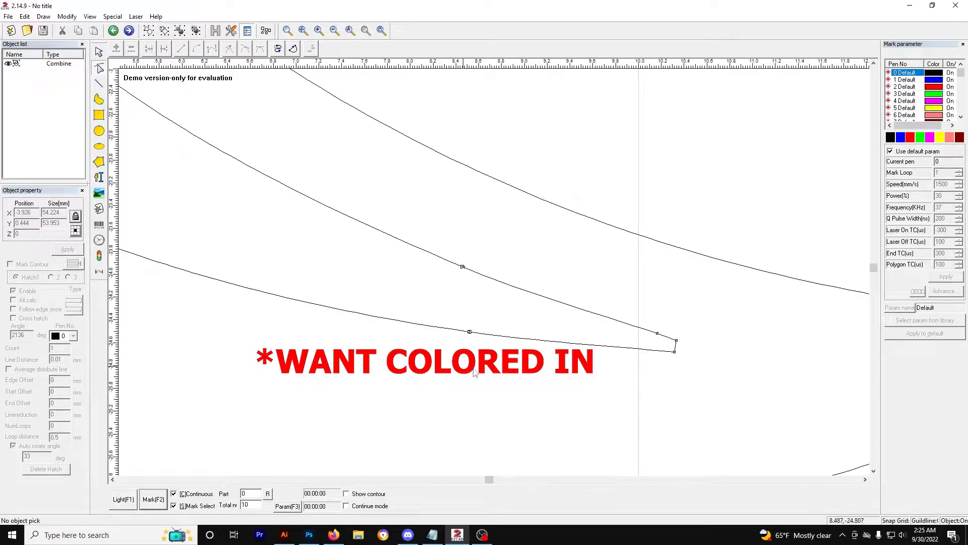
scroll(439, 298, "up", 5)
scroll(317, 300, "up", 2)
left_click(114, 480)
left_click(114, 480)
left_click(114, 479)
scroll(407, 279, "up", 6)
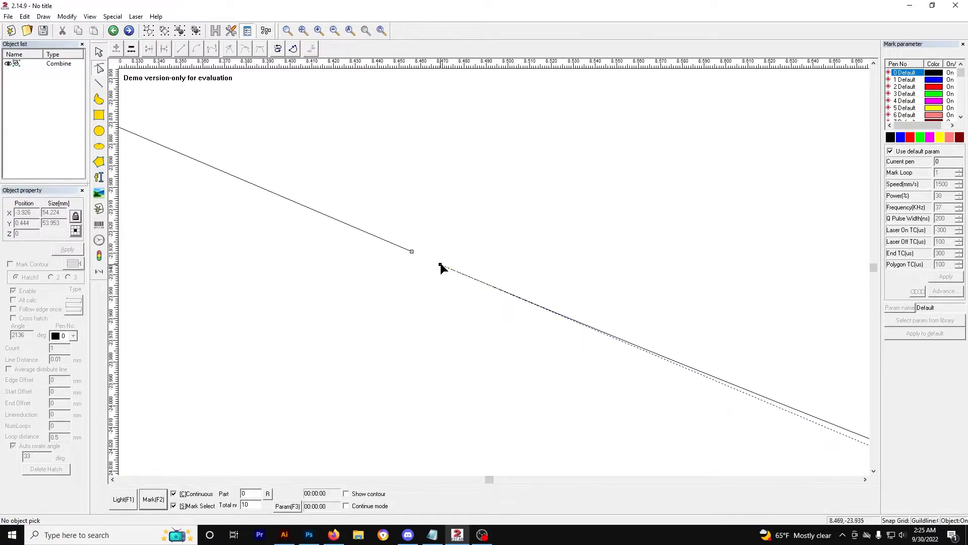
Step: Move the stinger's loose end node next to its neighbouring node and unite the two nodes to close the gap
mouse_move(410, 251)
left_mouse_down()
mouse_move(438, 264)
mouse_move(416, 255)
left_mouse_up()
scroll(408, 261, "up", 1)
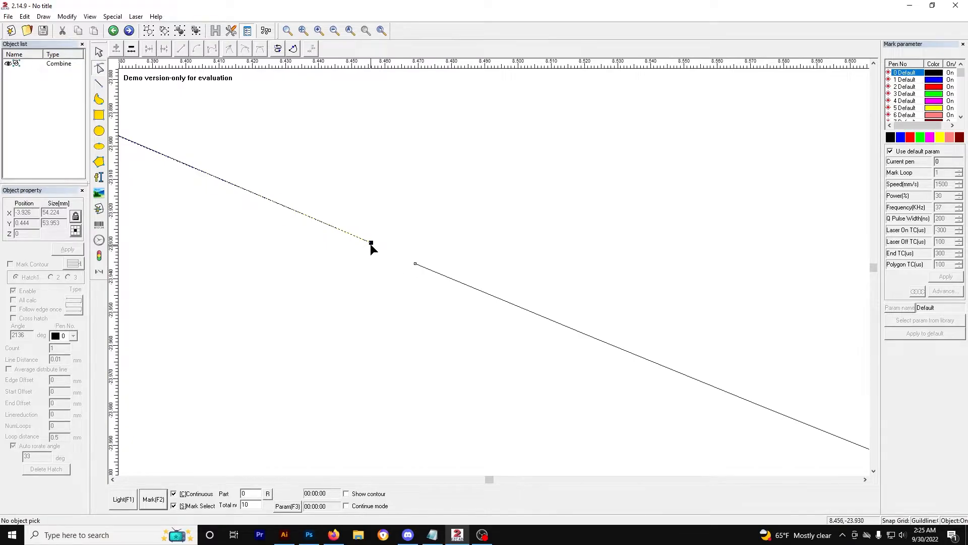
left_click_drag(372, 244, 407, 260)
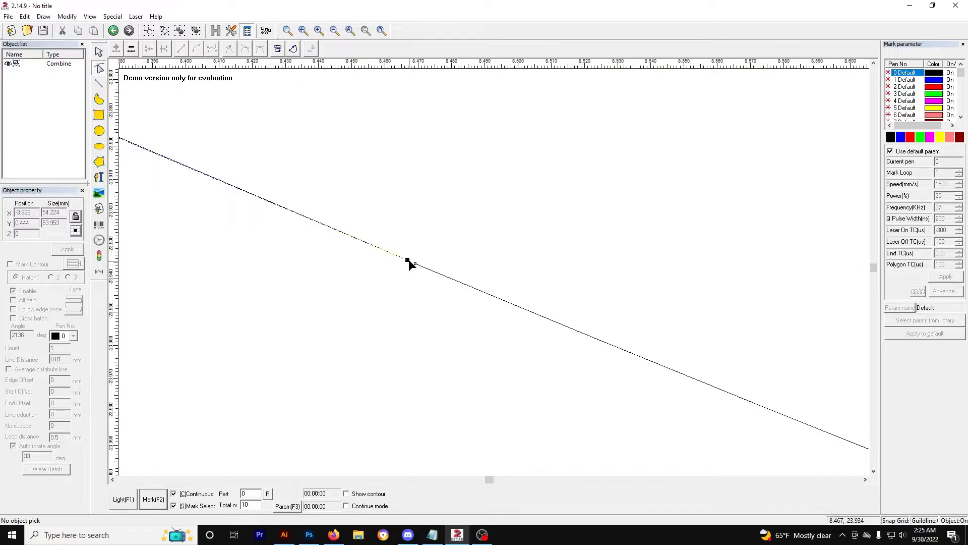
left_click(414, 262)
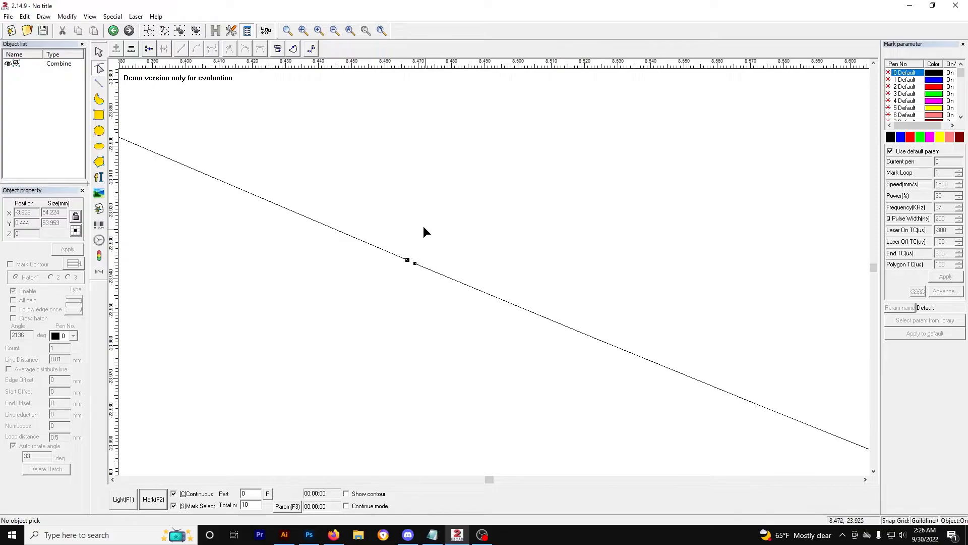
left_click(148, 49)
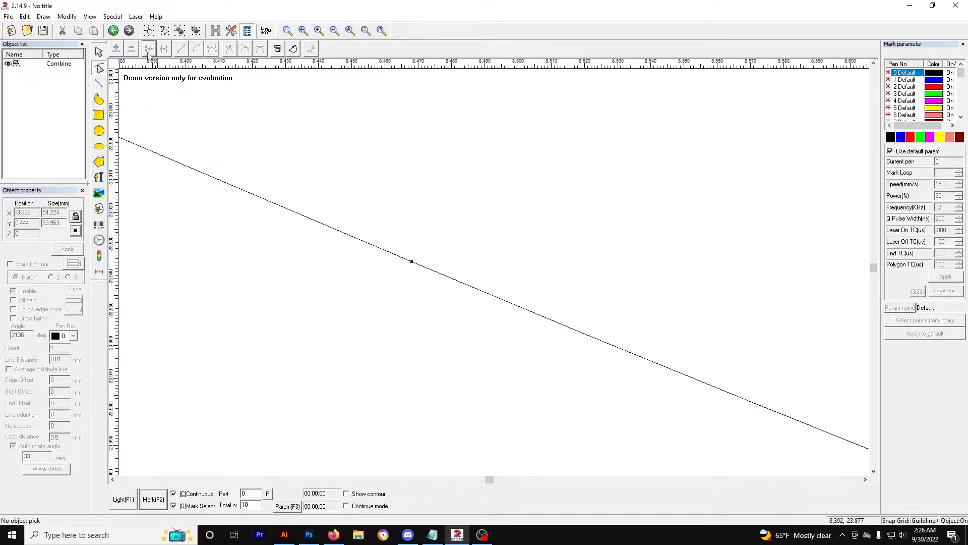
Step: Zoom and scroll along the stinger's outline to look for another gap between curve ends
left_click(410, 262)
left_click(874, 471)
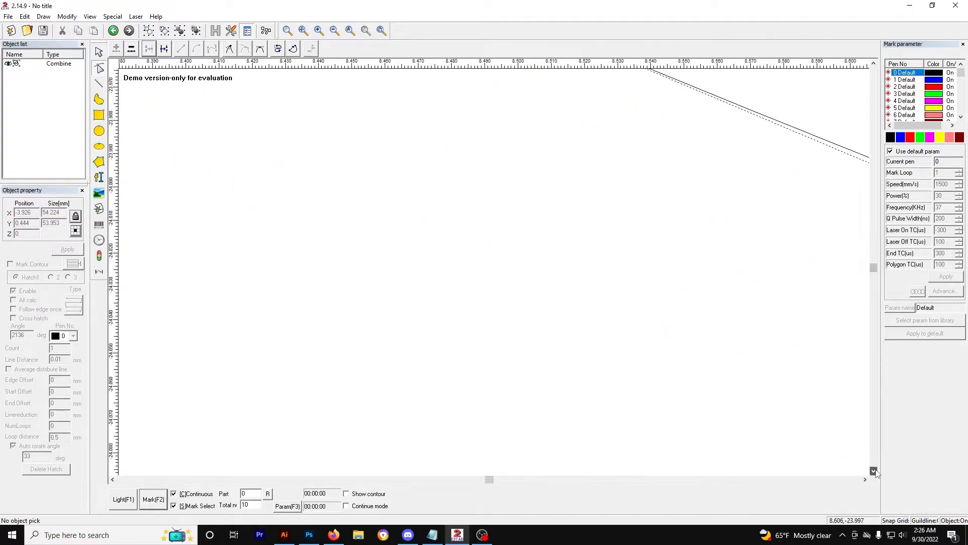
scroll(686, 434, "down", 5)
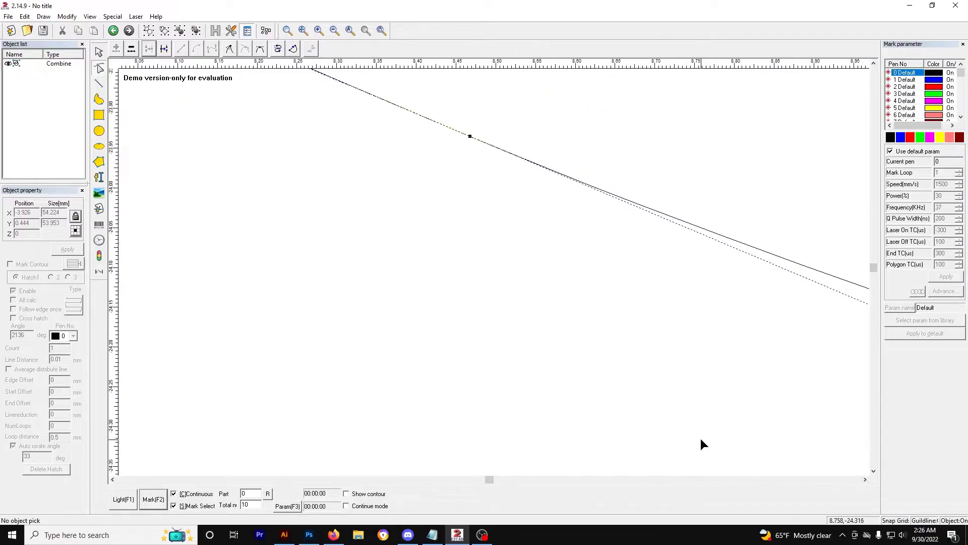
left_click(874, 471)
scroll(600, 398, "up", 3)
left_click(866, 480)
left_click(873, 471)
scroll(421, 318, "up", 4)
left_click(112, 479)
left_click(113, 479)
scroll(483, 372, "up", 1)
Step: Drag the second loose end node onto its neighbour and unite them so the stinger outline is closed
left_click(497, 337)
left_click_drag(498, 337, 451, 330)
left_click(151, 48)
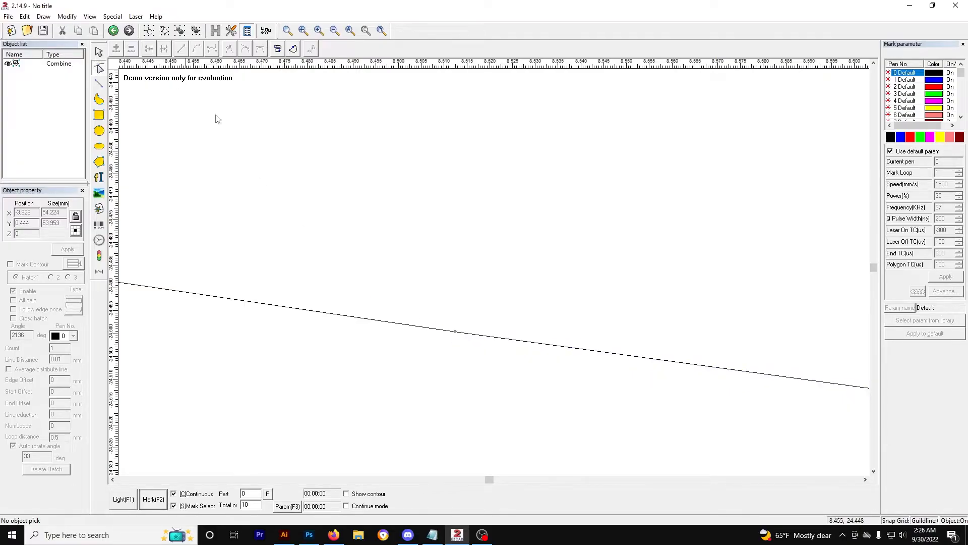
Step: Switch back to the selection tool, select the combined hornet and apply the hatch fill again
scroll(487, 291, "down", 3)
scroll(487, 297, "down", 10)
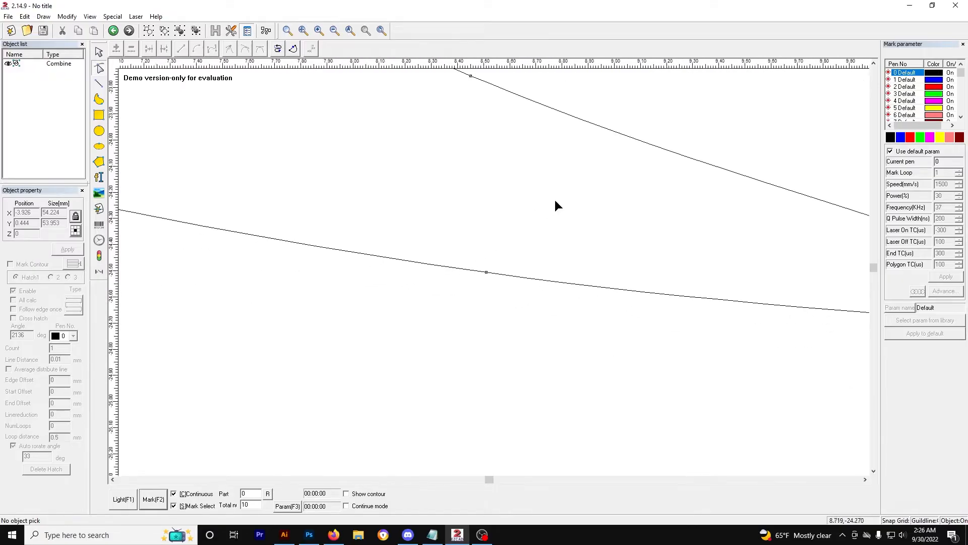
scroll(400, 197, "down", 2)
left_click(99, 53)
left_click(418, 150)
left_click(215, 31)
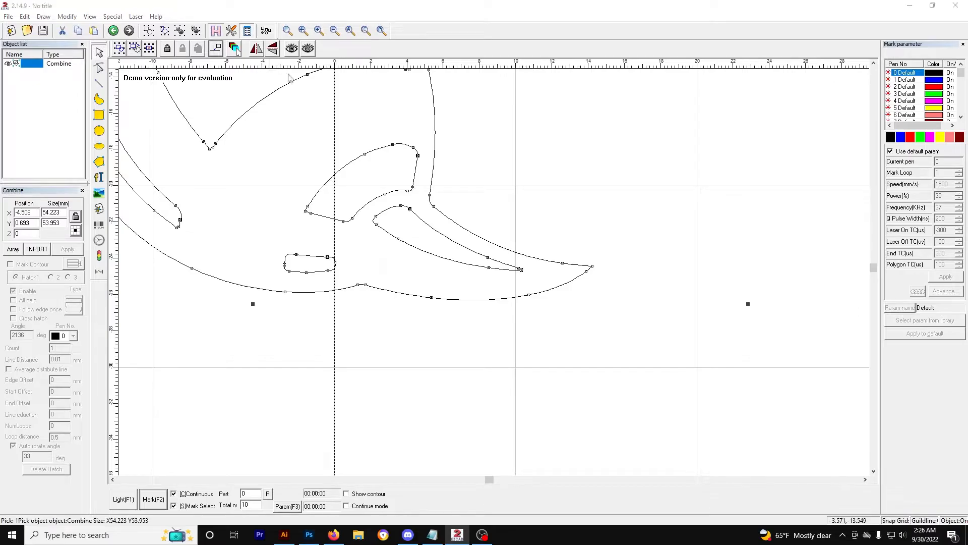
left_click(558, 162)
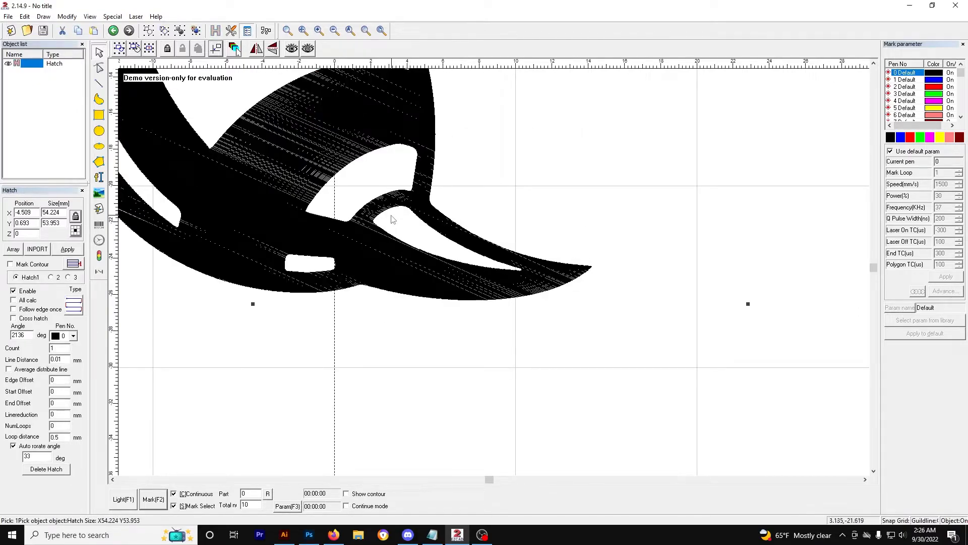
Step: Zoom out and scroll to review the whole hatched hornet, then deselect it
scroll(469, 258, "down", 2)
scroll(370, 232, "down", 1)
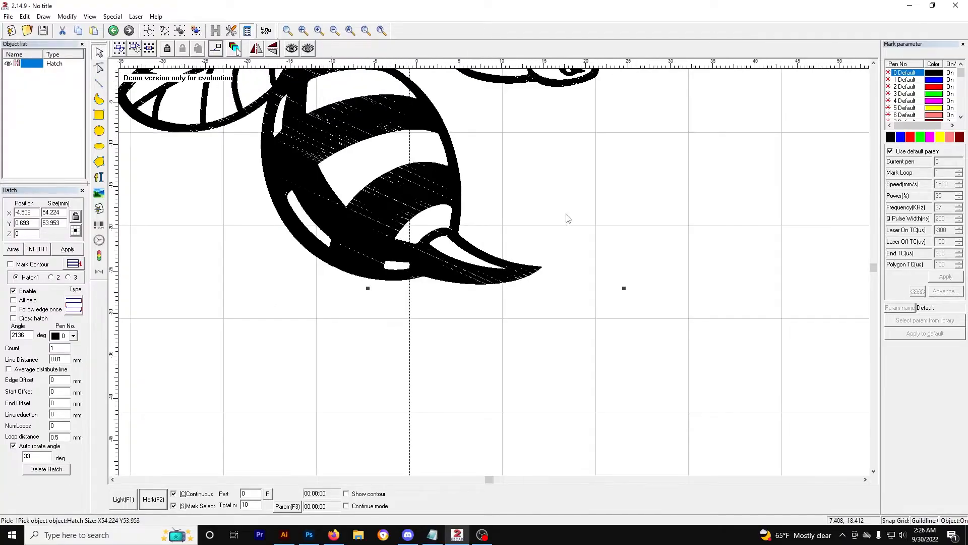
left_click(873, 64)
left_click(874, 64)
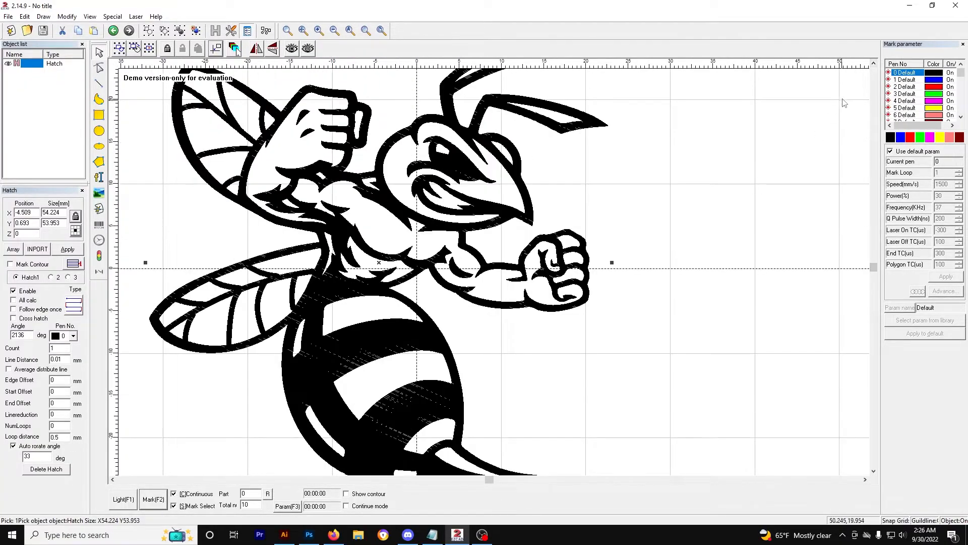
left_click(874, 63)
scroll(388, 242, "down", 2)
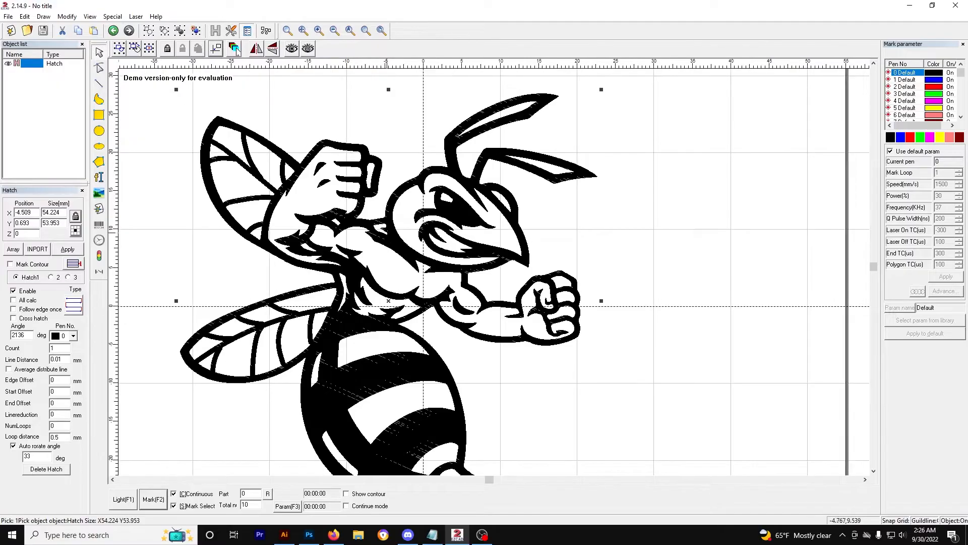
left_click(874, 470)
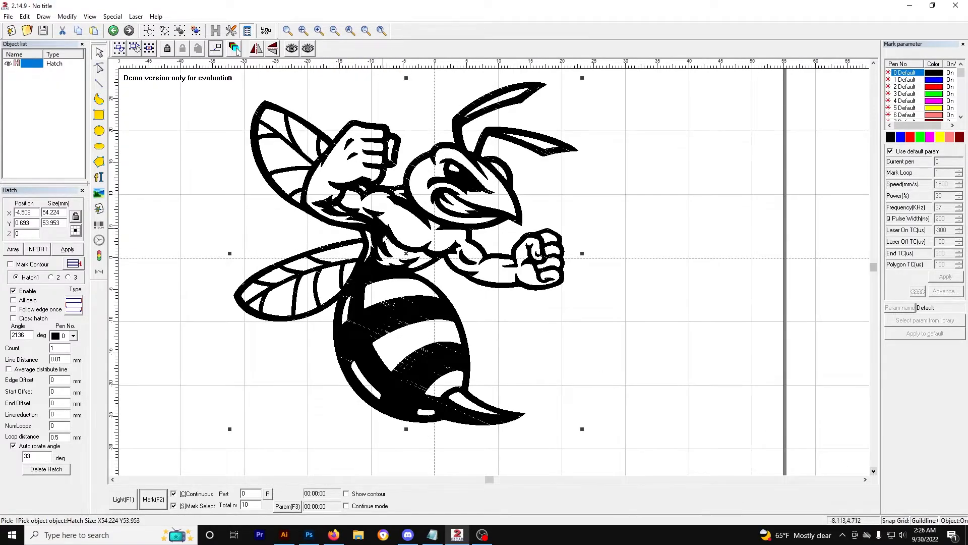
left_click(298, 228)
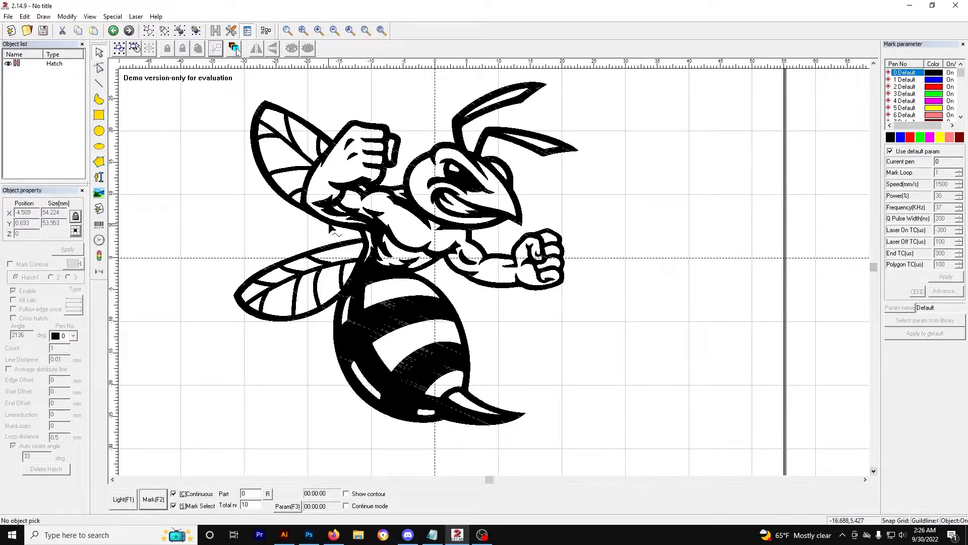